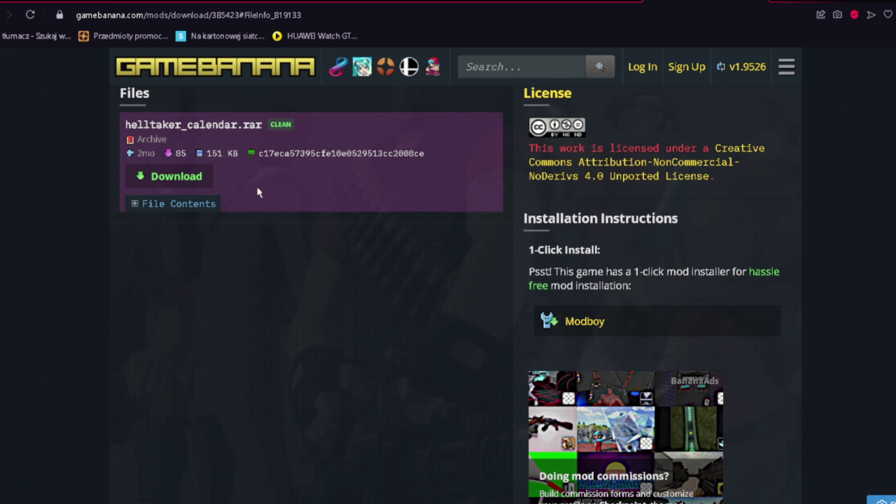
Download helltaker_calendar.rar and helltaker_screen_radio.rar from their GameBanana mod pages
scroll(286, 199, up, 2)
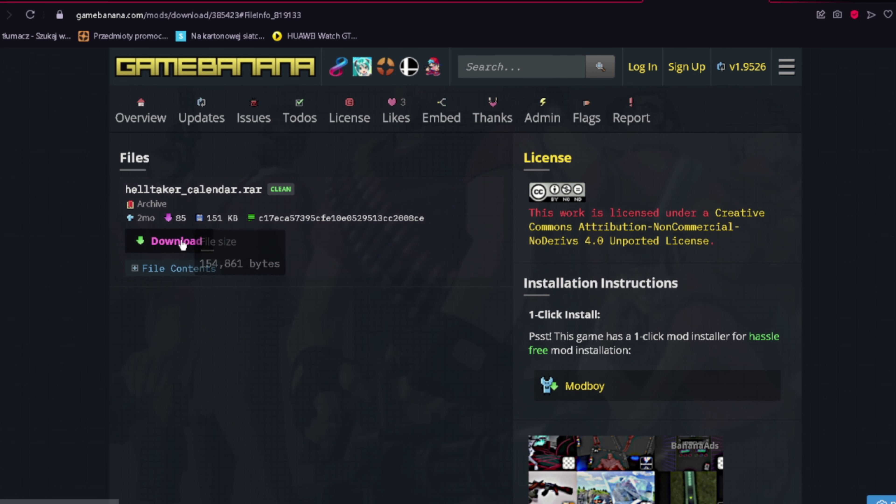
click(163, 243)
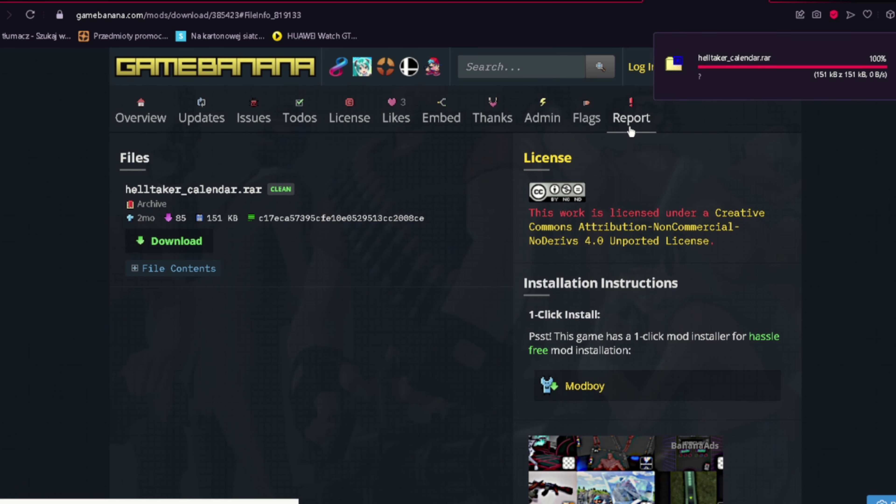
key(ctrl+w)
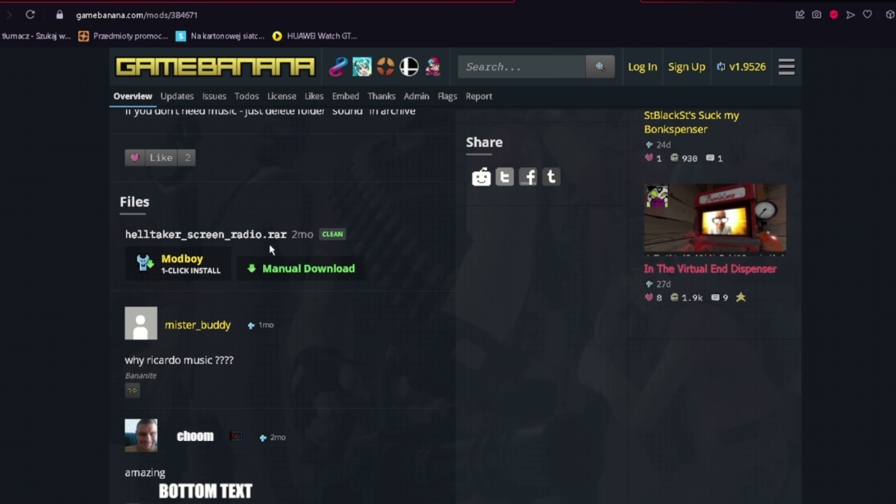
click(274, 262)
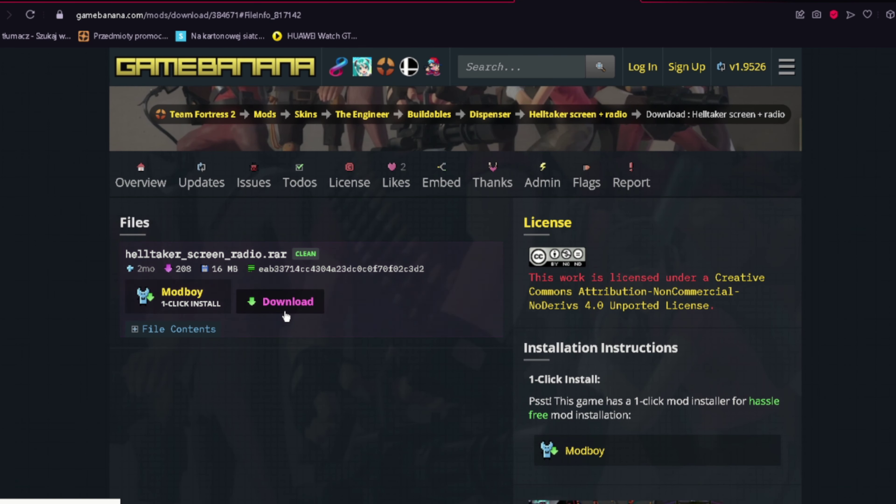
click(285, 315)
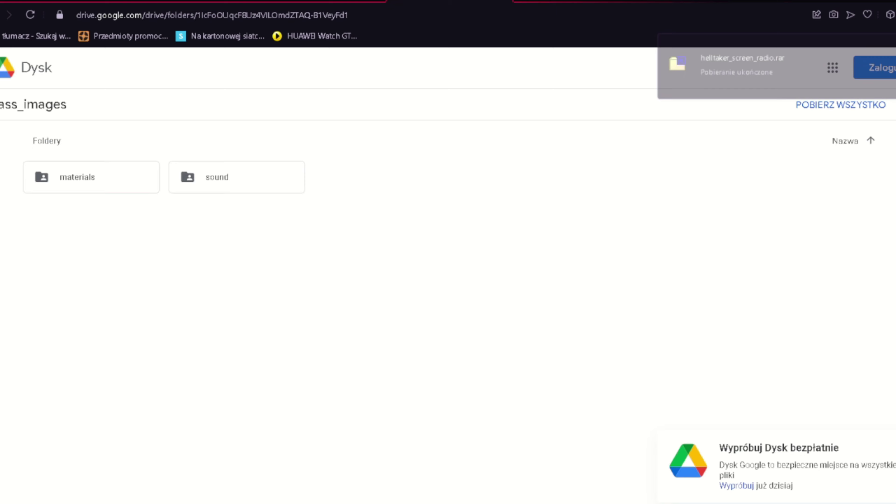
Download the materials folder from the class_images folder on Google Drive
click(448, 4)
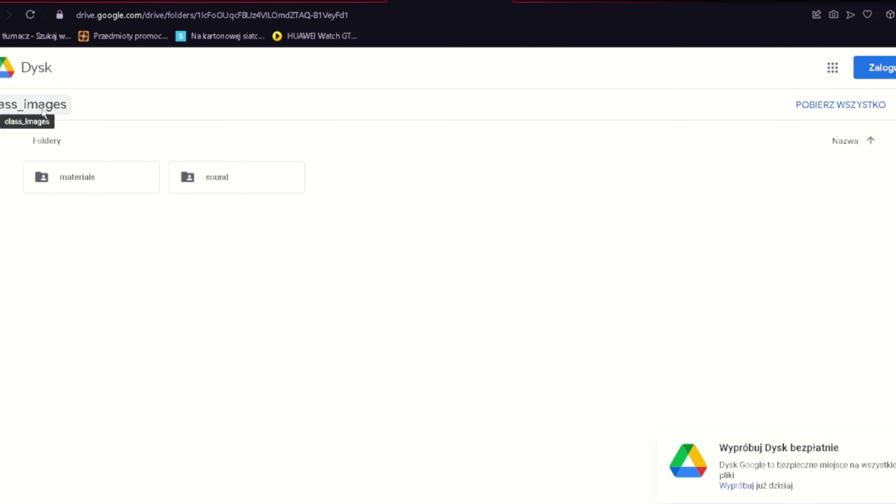
key(ctrl+w)
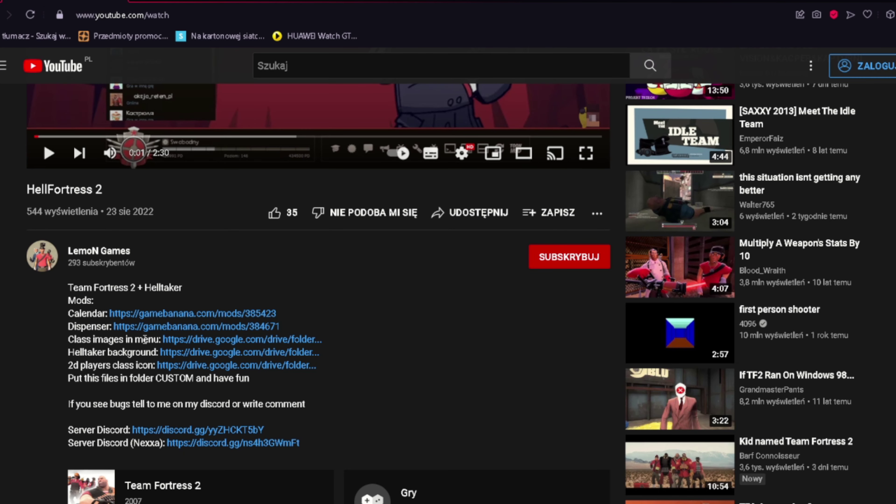
click(578, 4)
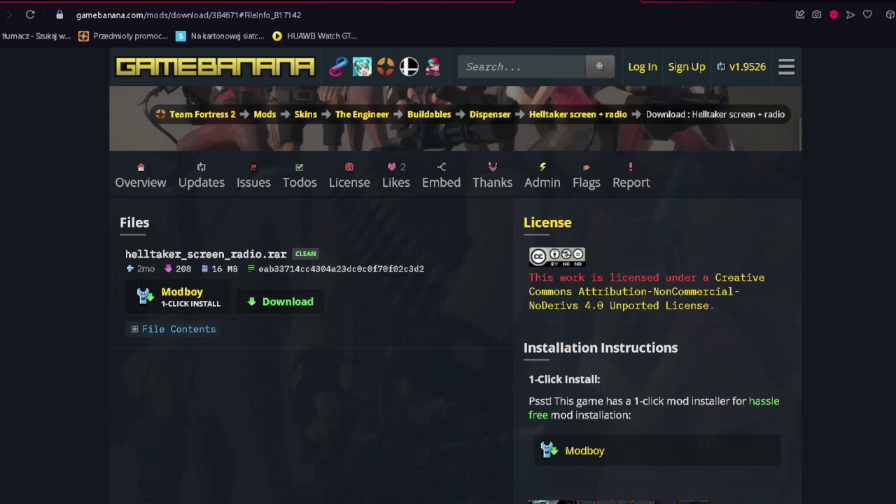
click(450, 3)
click(42, 178)
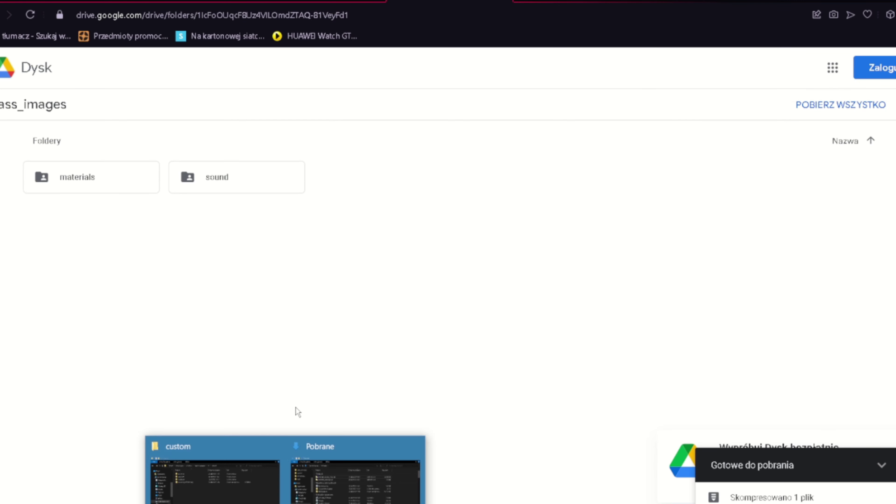
Rename the newly downloaded materials archive in the Downloads folder as class_images.zip
click(353, 473)
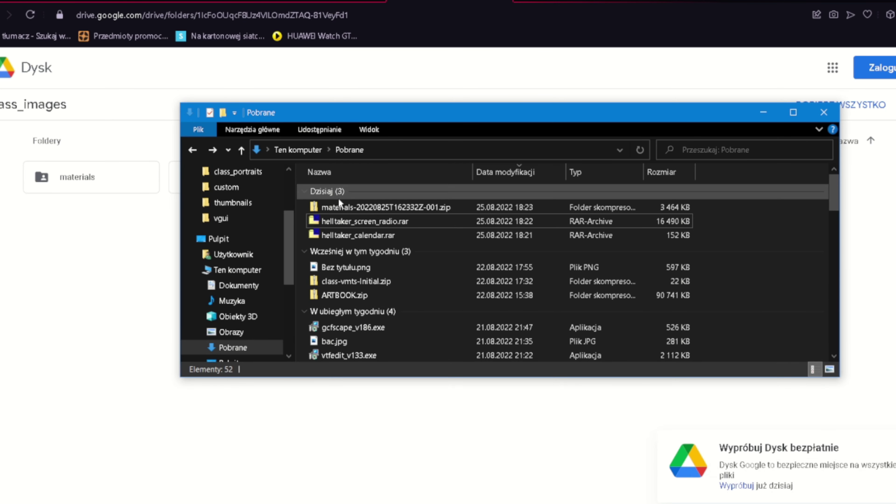
click(342, 205)
right_click(341, 204)
click(399, 441)
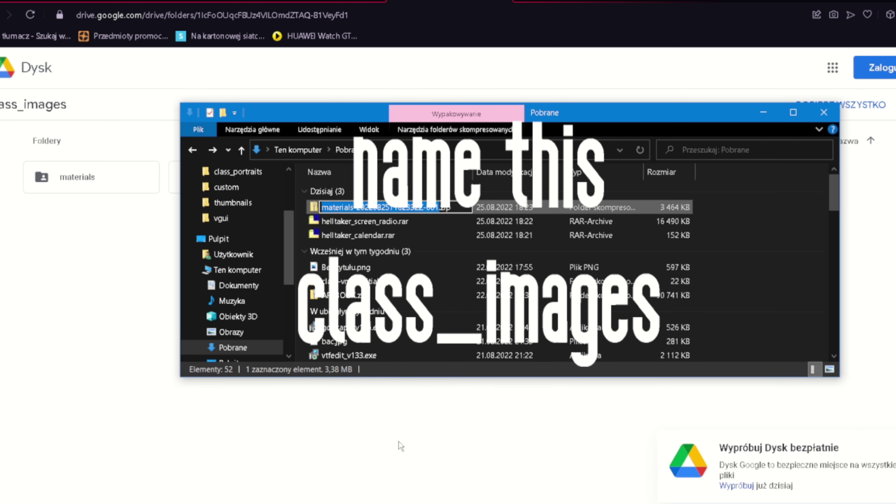
text(c)
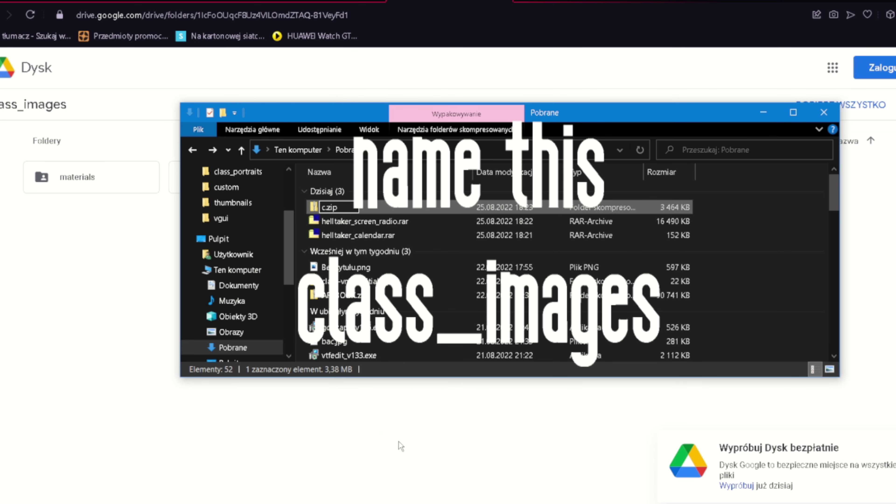
text(lass)
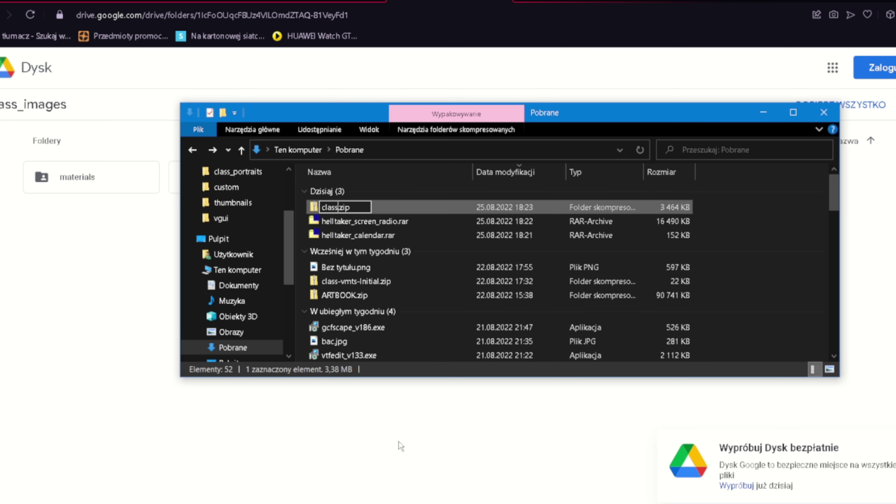
text(_images)
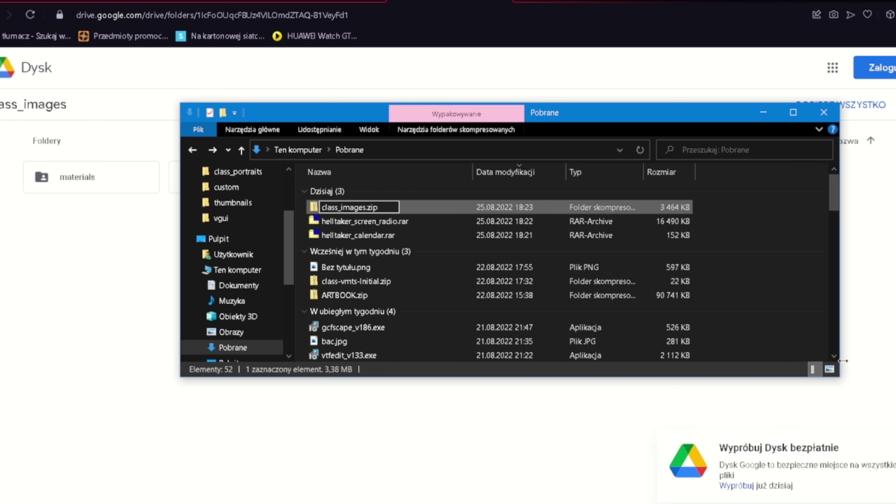
key(Return)
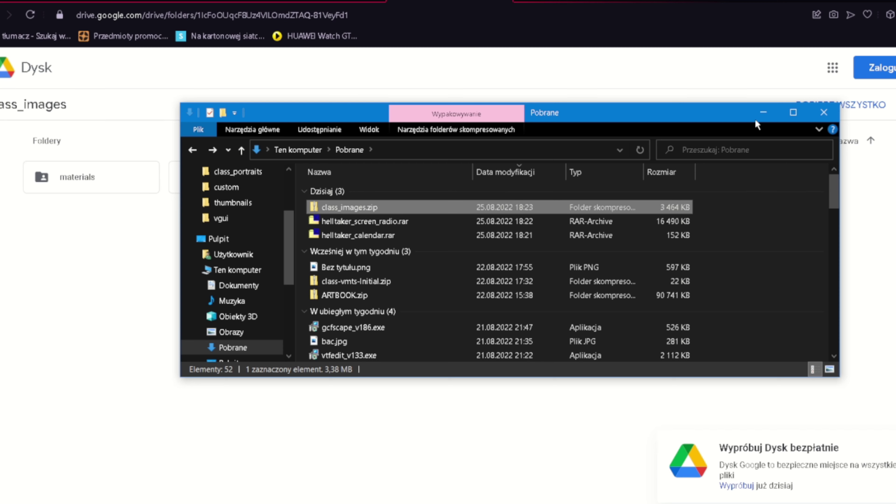
Return to the browser and download the materials folder from the wallpapers folder on Google Drive
click(762, 111)
click(452, 2)
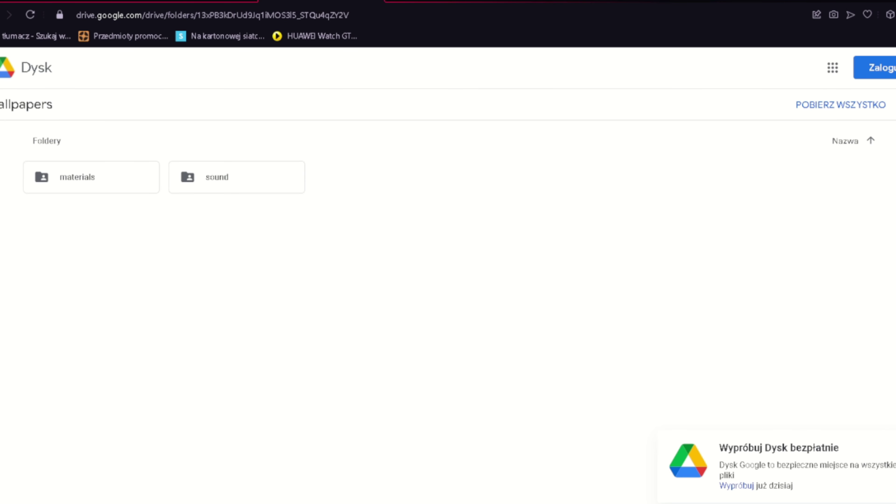
click(42, 178)
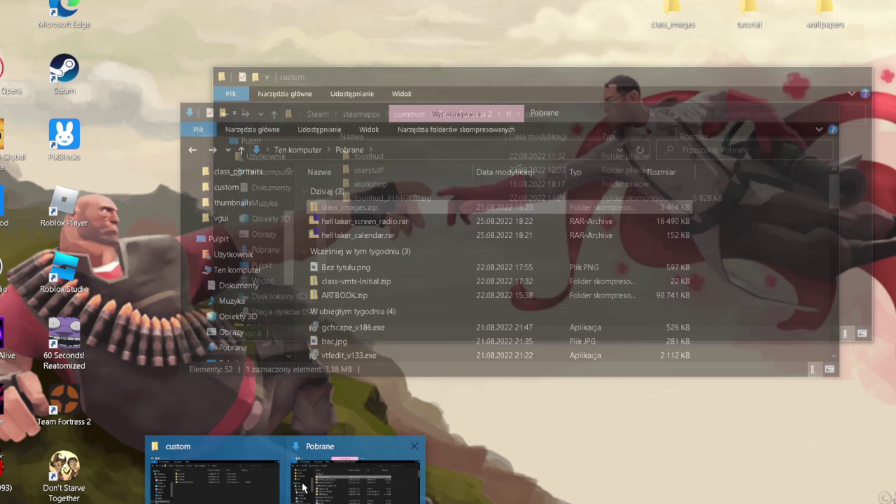
Rename the newest materials archive in the Downloads folder as wallpapers.zip
click(349, 488)
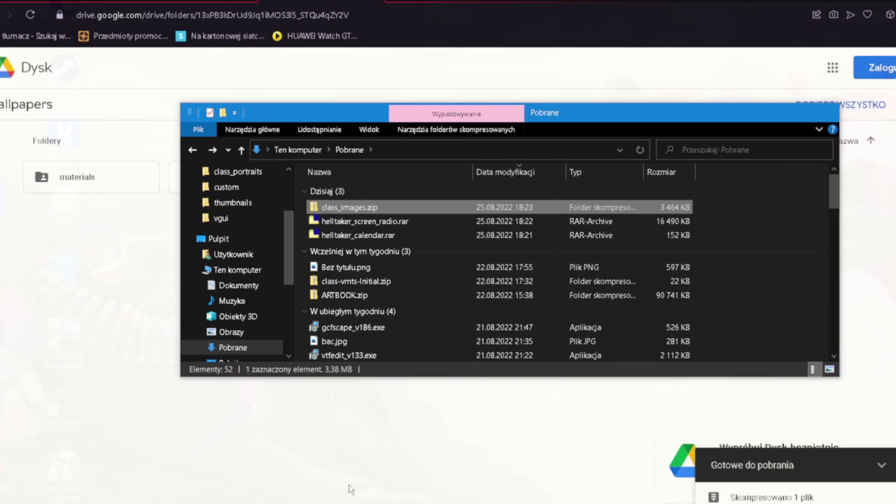
right_click(350, 210)
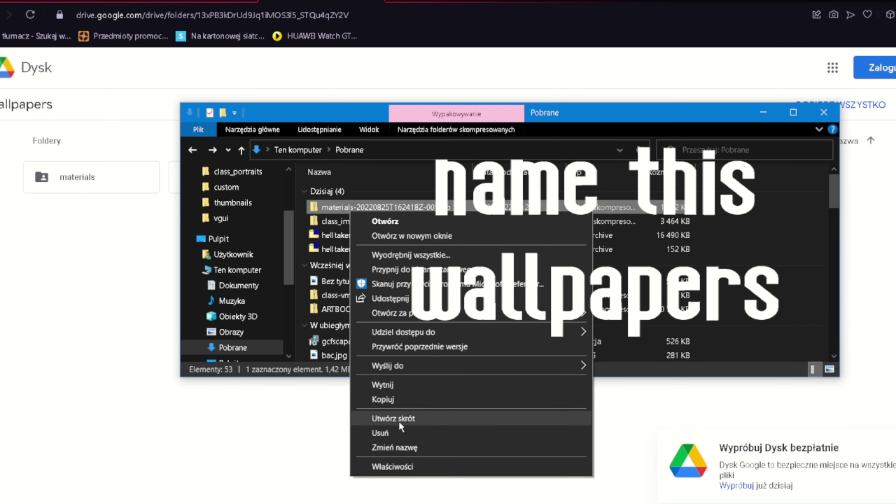
click(400, 447)
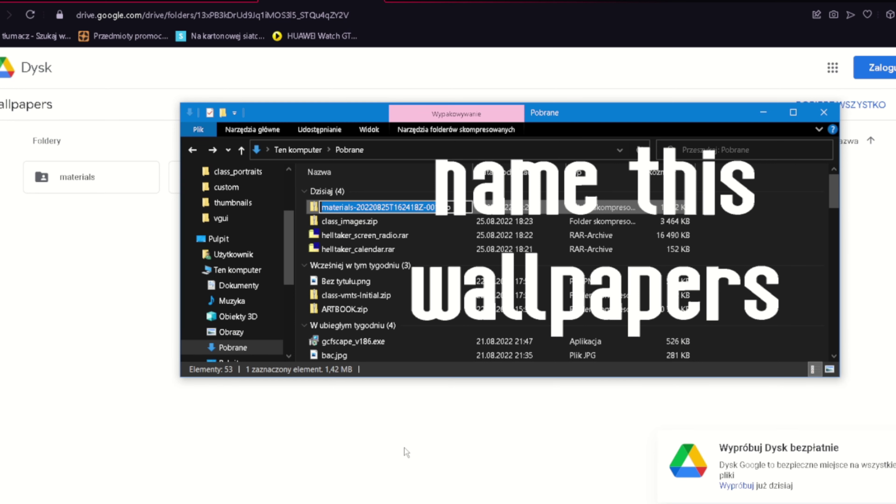
text(materials)
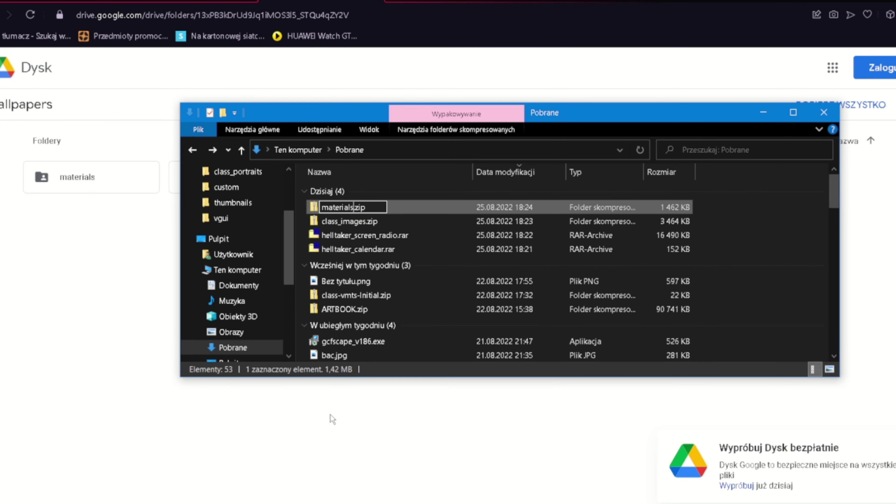
key(BackSpace)
key(BackSpace)
key(BackSpace)
key(BackSpace)
key(BackSpace)
key(BackSpace)
key(BackSpace)
key(BackSpace)
key(BackSpace)
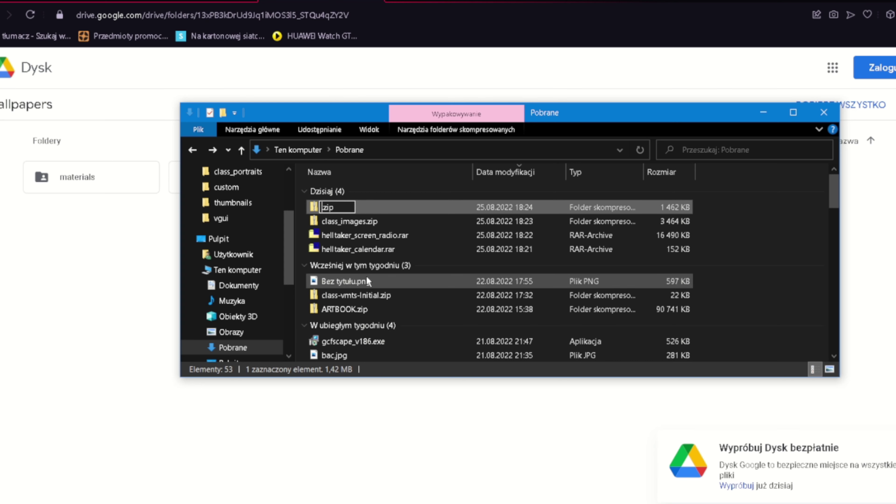
text(wallpapers)
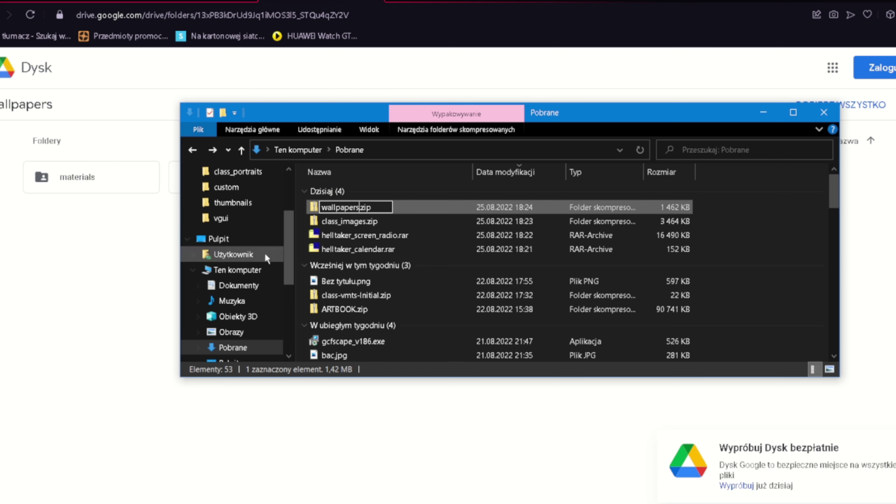
click(88, 242)
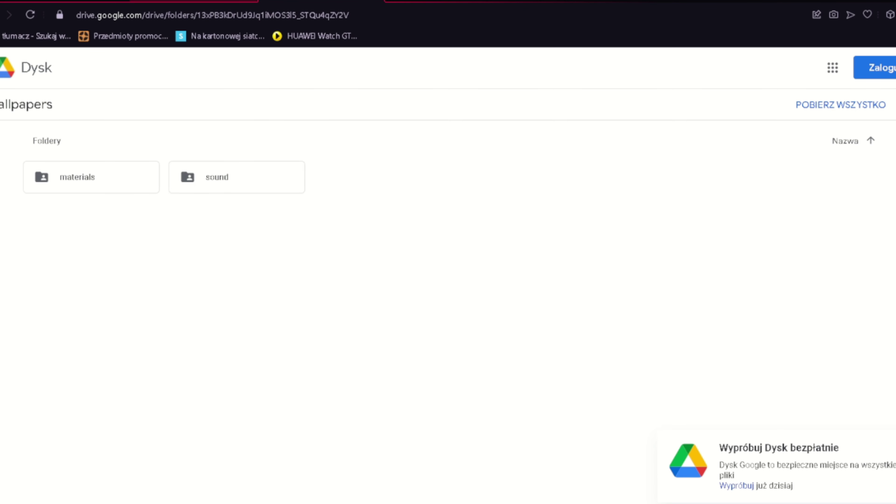
Download the materials folder from the tutorial folder on Google Drive and rename the downloaded archive as tutorial.zip
key(ctrl+shift+Tab)
click(46, 176)
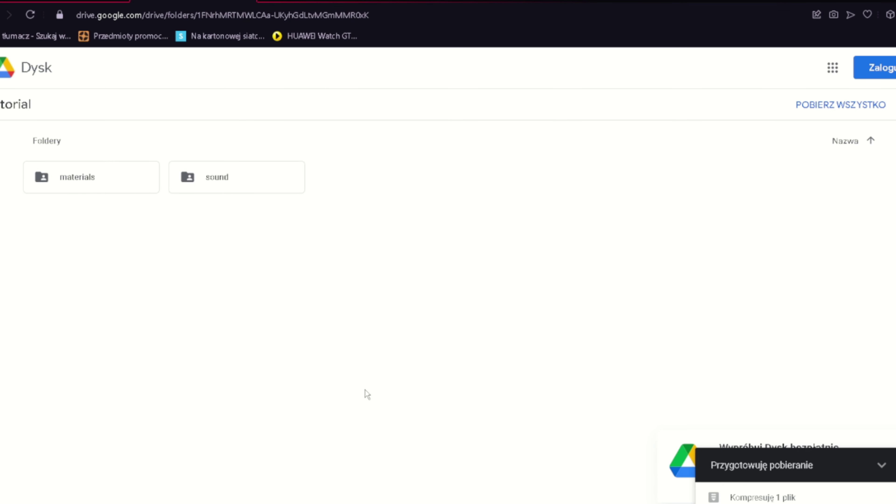
key(alt+Tab)
right_click(371, 206)
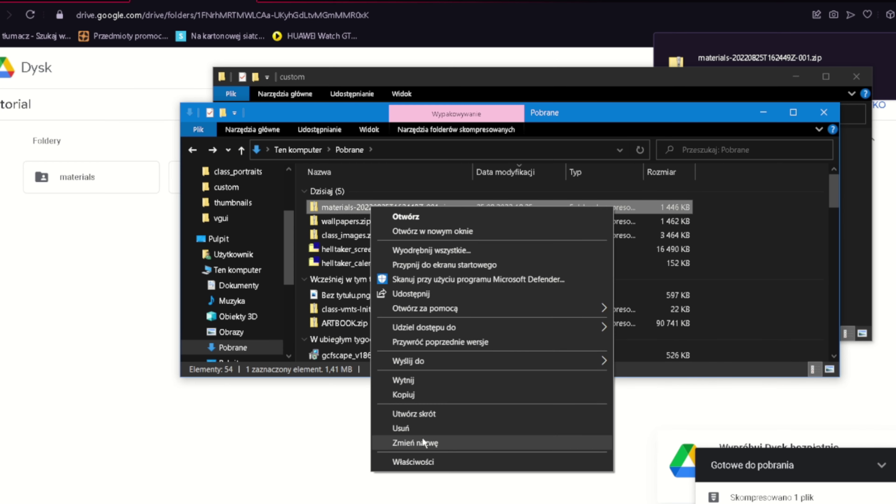
click(424, 442)
text(tutorial)
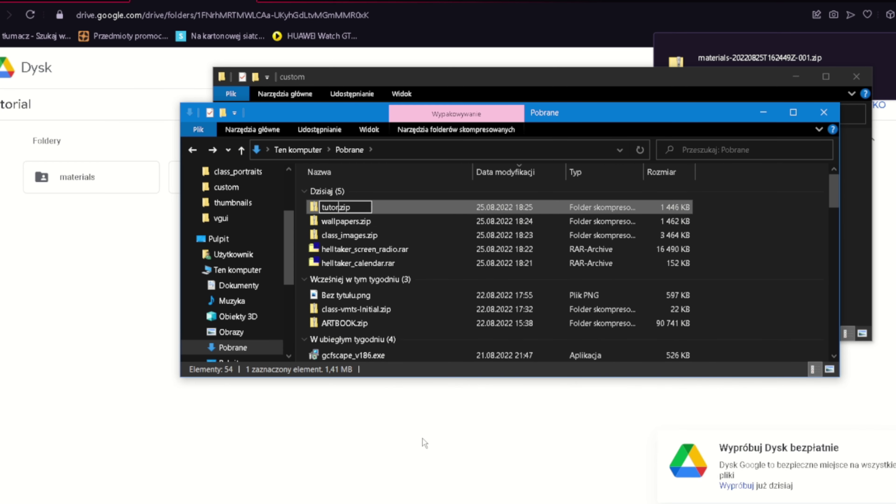
click(783, 225)
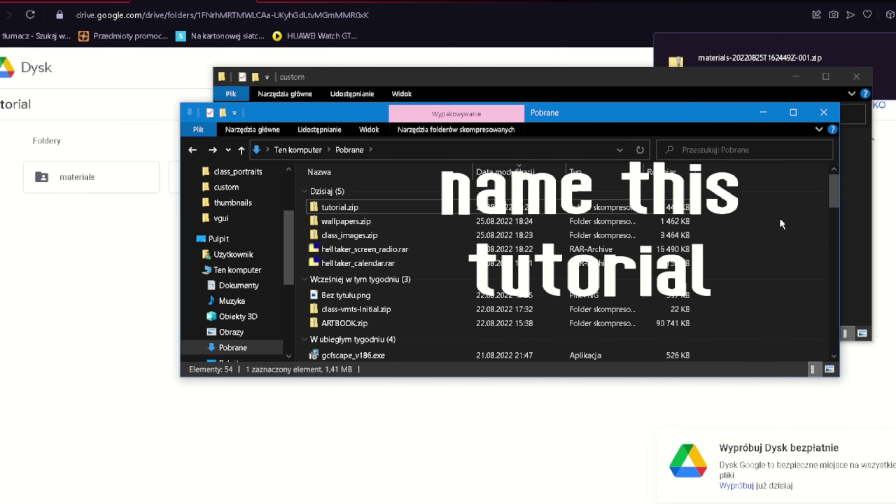
Clear the open windows to reach the desktop and close the custom folder window
click(768, 114)
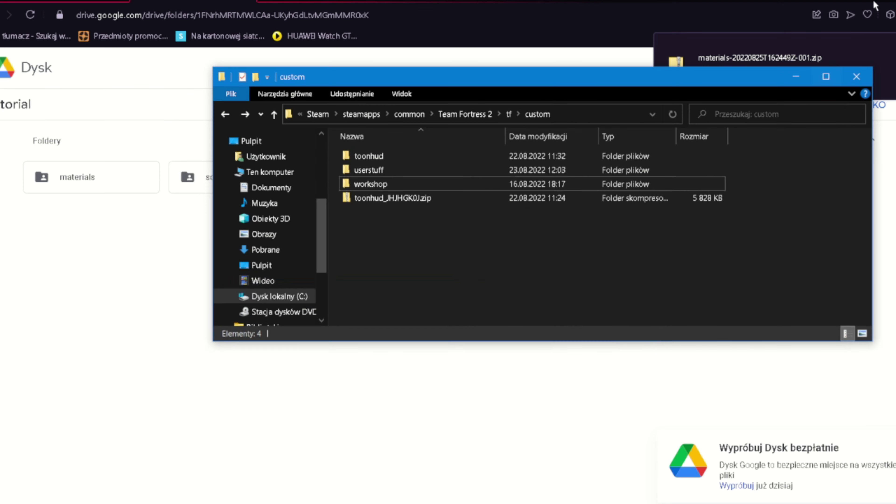
click(880, 5)
click(797, 77)
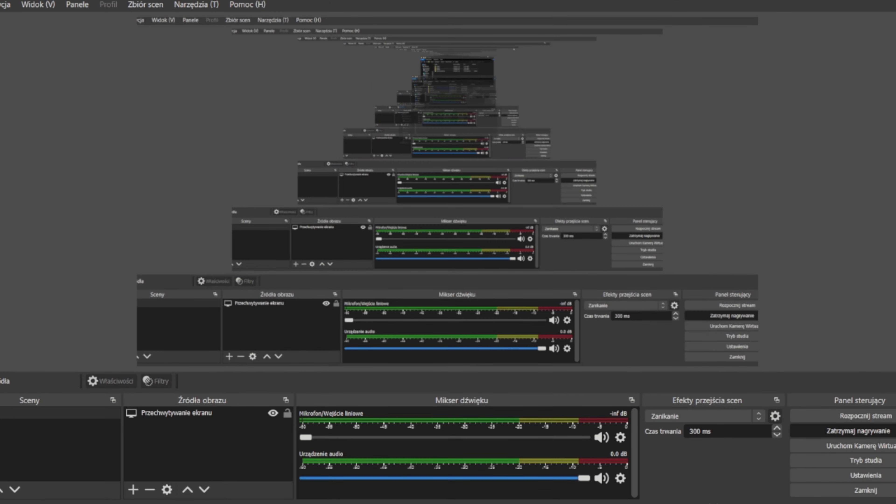
key(super+d)
mouse_move(233, 475)
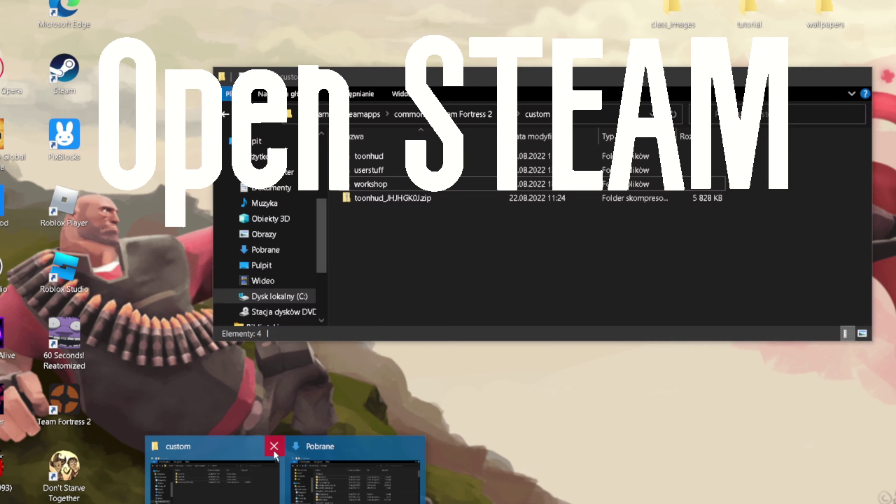
click(274, 447)
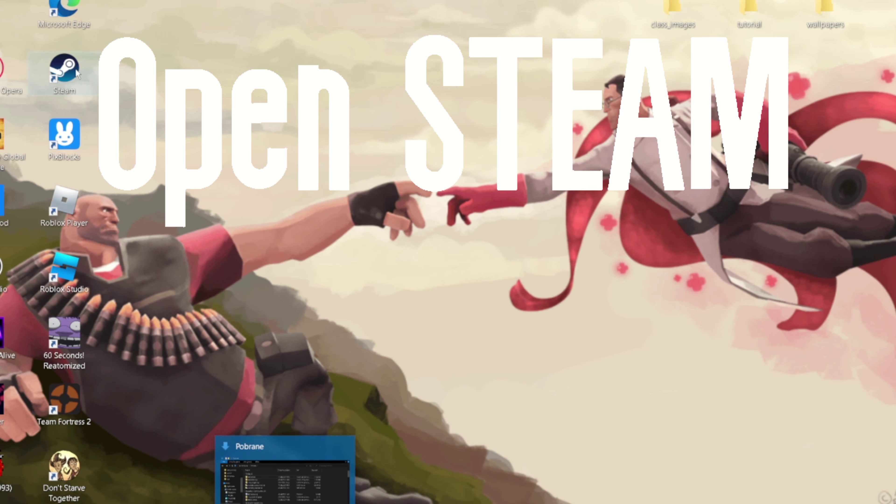
Open Steam and browse the local files of Team Fortress 2 from the game library
double_click(73, 71)
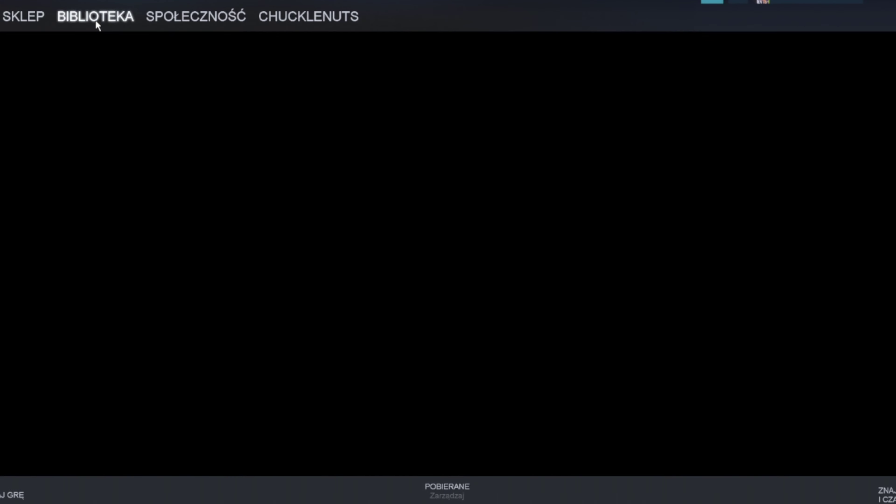
click(95, 18)
scroll(247, 272, down, 2)
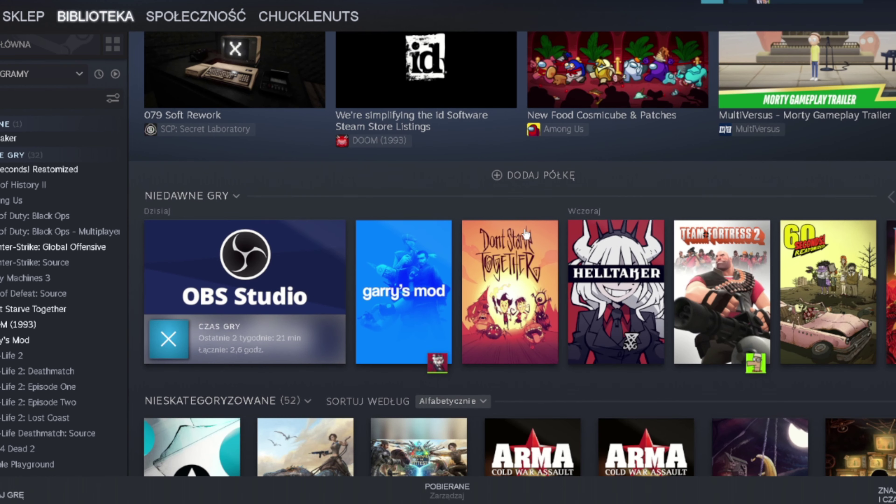
right_click(690, 254)
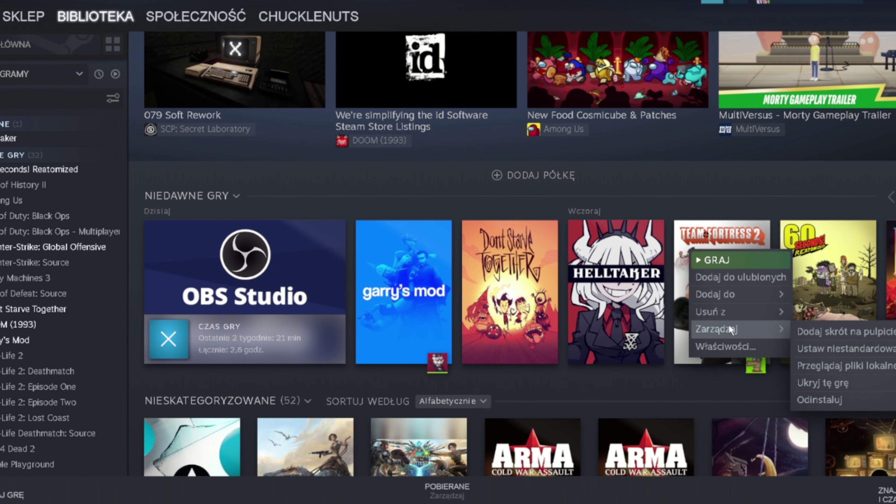
mouse_move(759, 312)
mouse_move(782, 329)
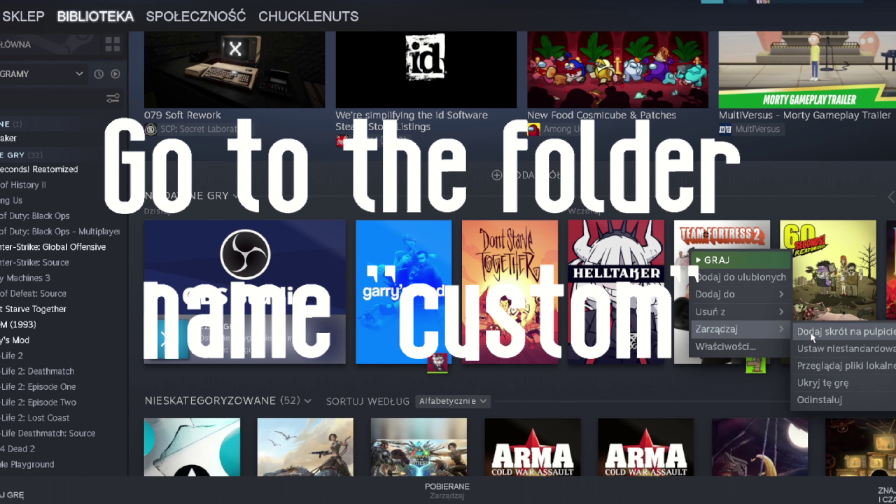
click(841, 367)
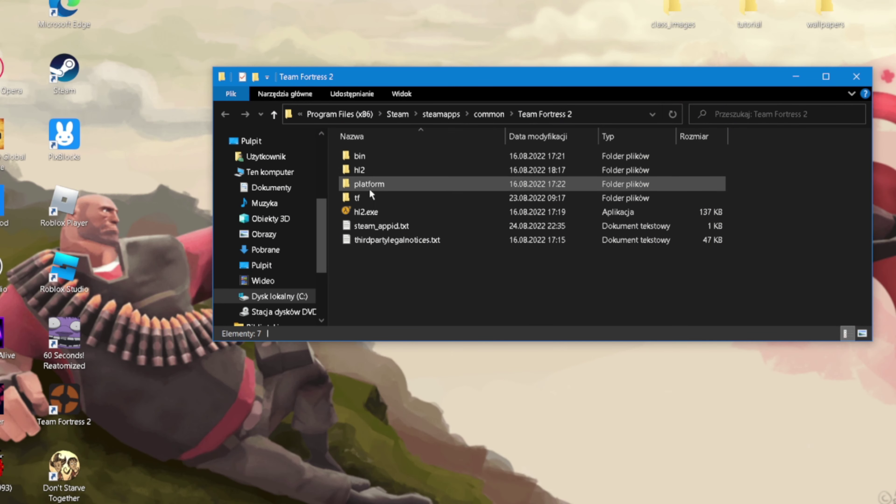
Open the custom folder inside the game's tf folder and reposition its window on the desktop
double_click(366, 199)
double_click(391, 193)
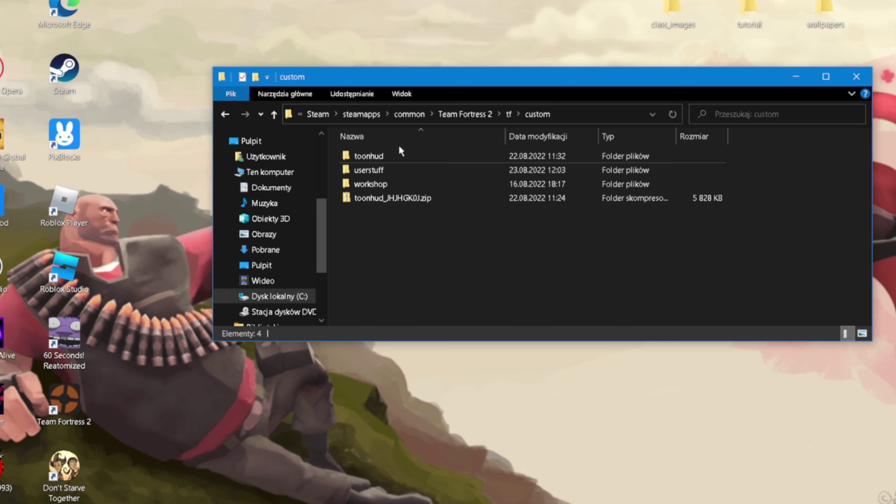
drag(531, 82, 468, 110)
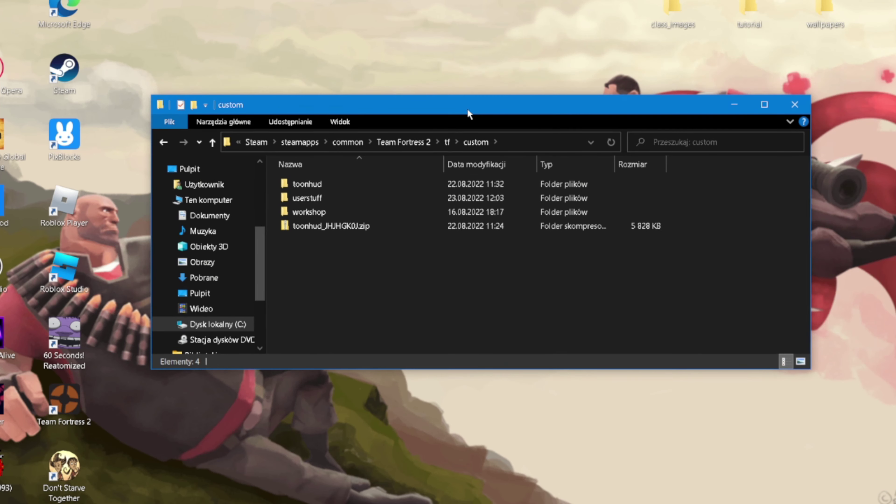
Move the five newest mod archives from the Downloads folder into the custom folder and close the Downloads window
click(216, 470)
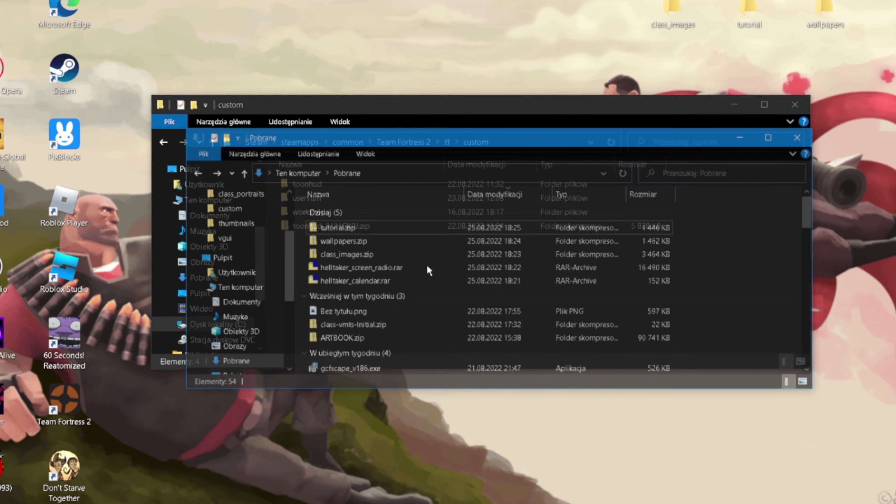
drag(499, 124, 730, 220)
drag(467, 111, 422, 60)
drag(802, 212, 849, 213)
drag(582, 307, 585, 365)
drag(621, 345, 345, 248)
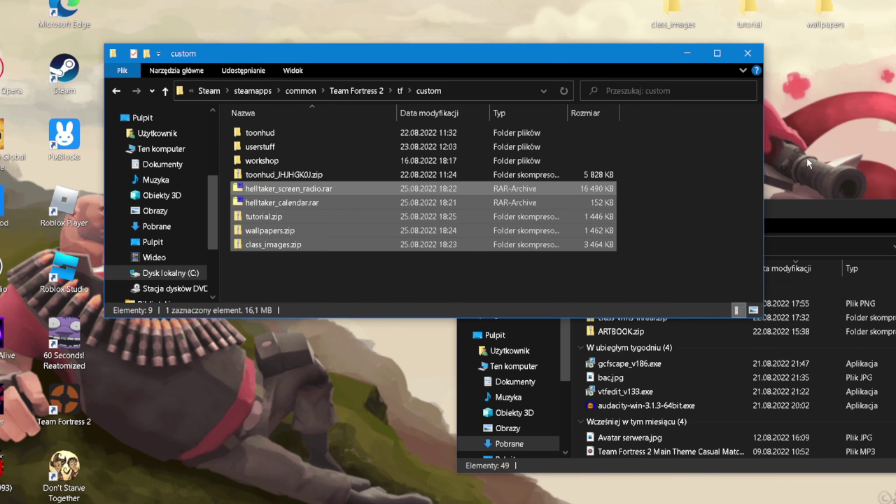
drag(839, 221, 586, 240)
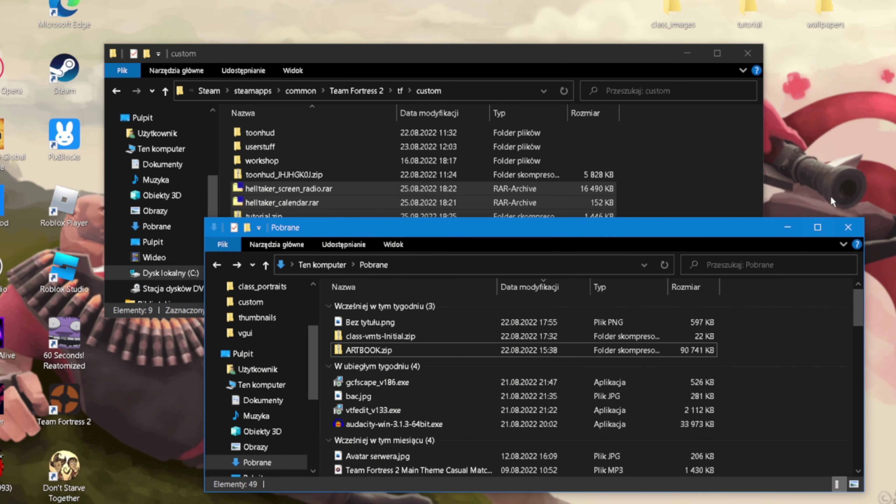
click(856, 232)
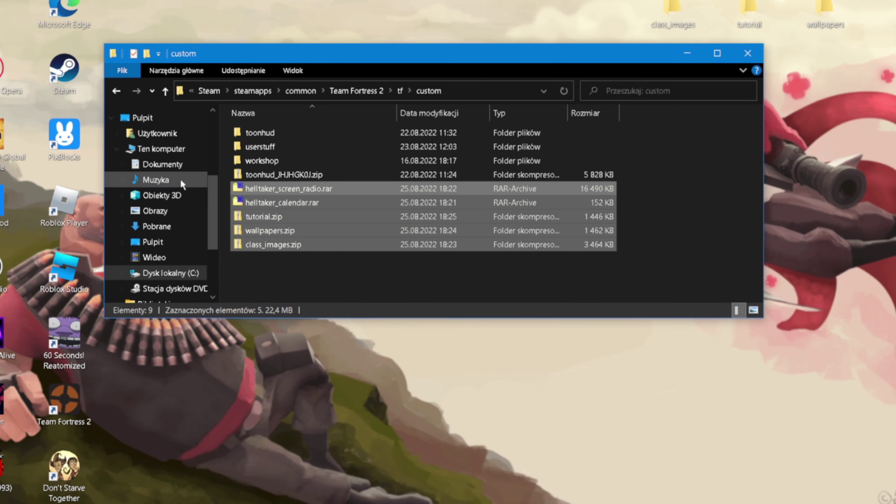
Look inside tutorial.zip at its contents and return to the custom folder
double_click(302, 216)
drag(271, 135, 384, 170)
key(alt+Left)
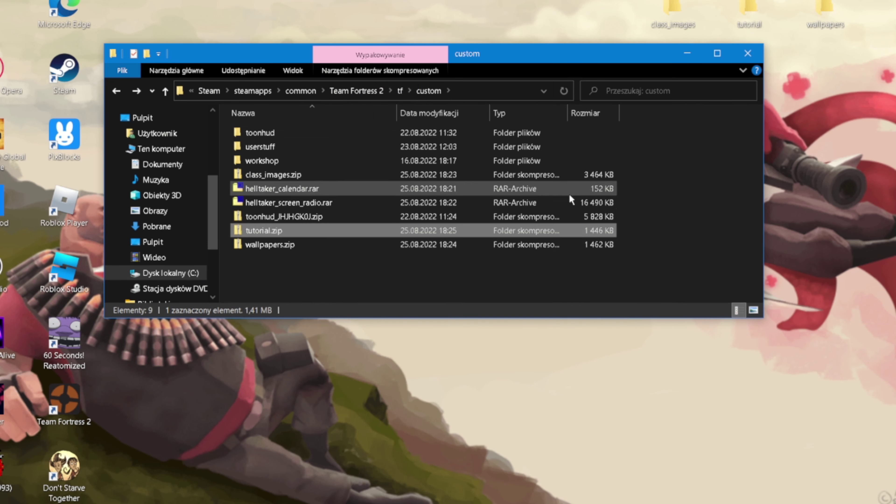
Create a new folder named tutorial in the custom folder
click(660, 202)
right_click(655, 174)
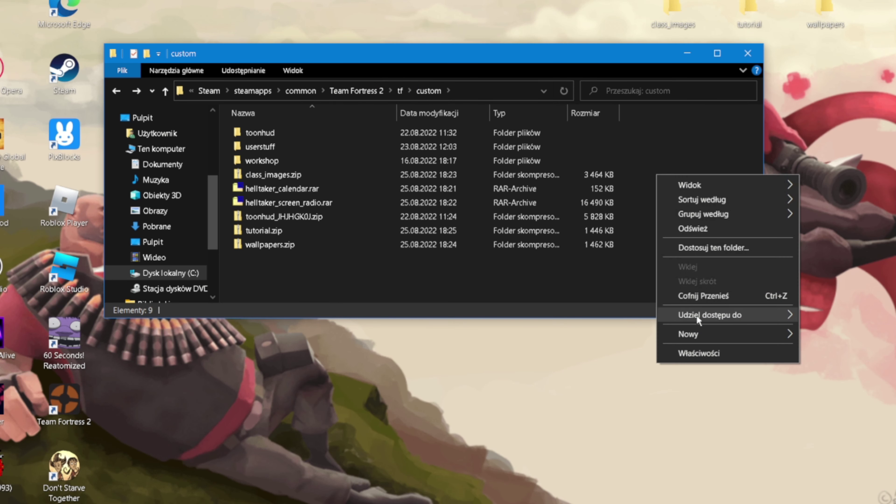
mouse_move(701, 335)
click(612, 338)
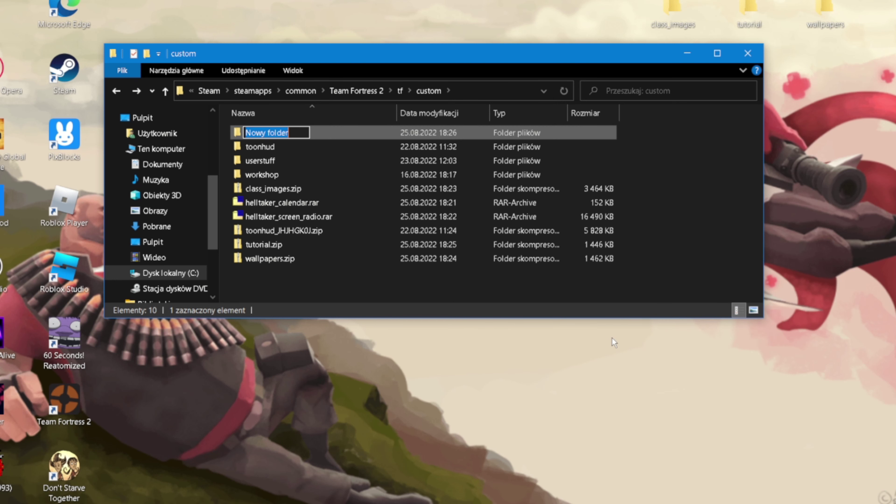
text(tutorial)
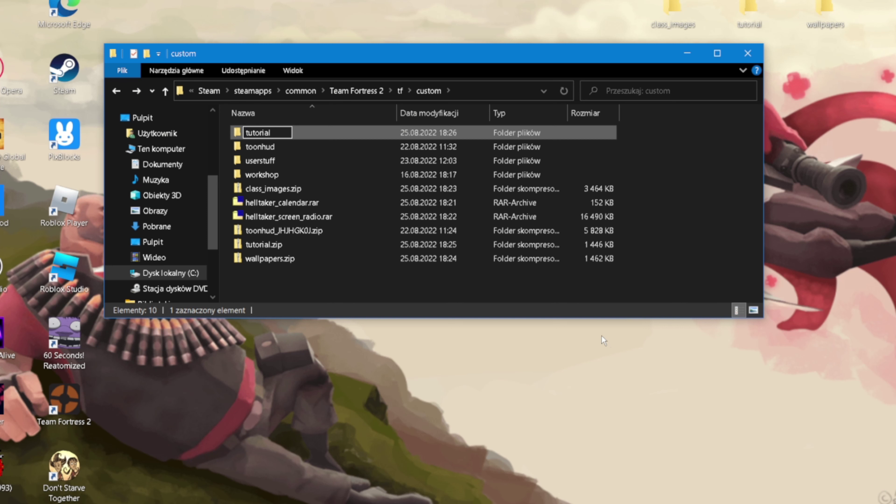
click(471, 293)
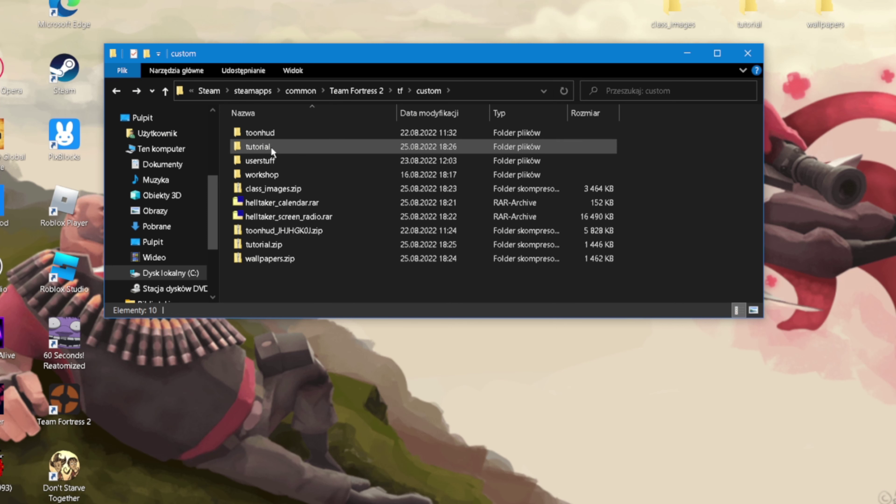
Create a new folder named wallpapers in the custom folder
right_click(307, 287)
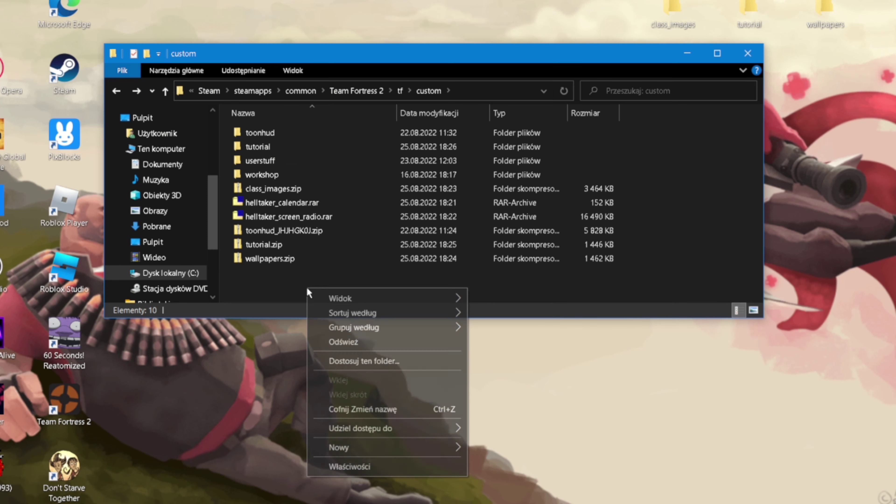
mouse_move(378, 444)
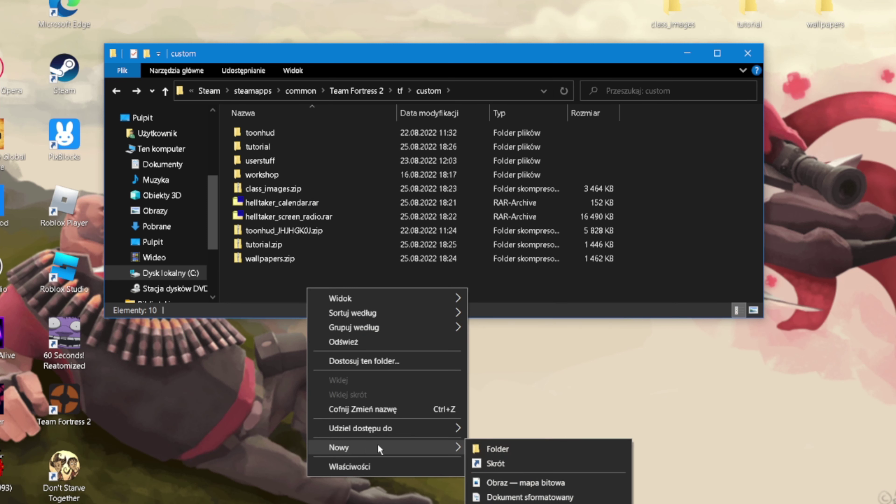
click(497, 449)
text(wallp)
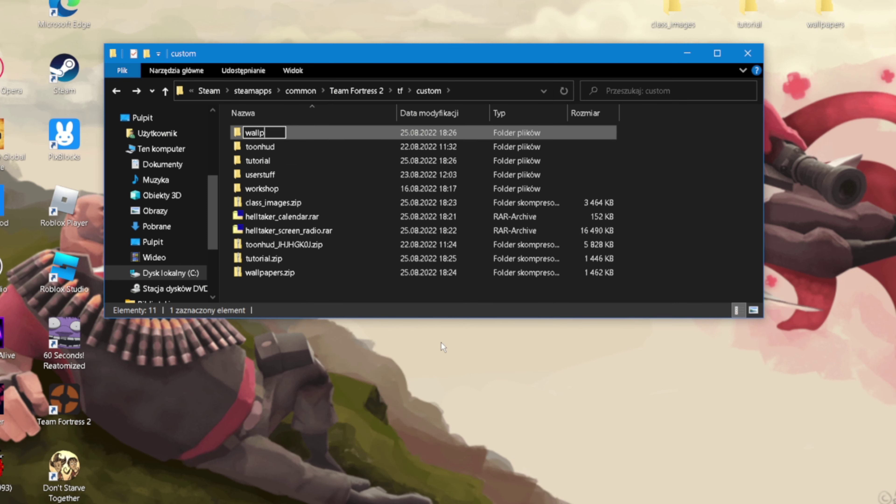
text(apers)
key(Return)
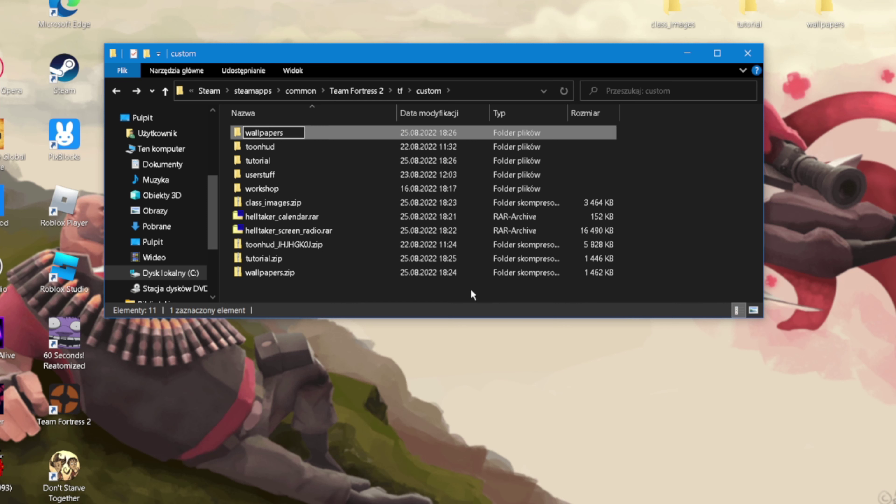
Create a new folder named class_images in the custom folder
right_click(359, 286)
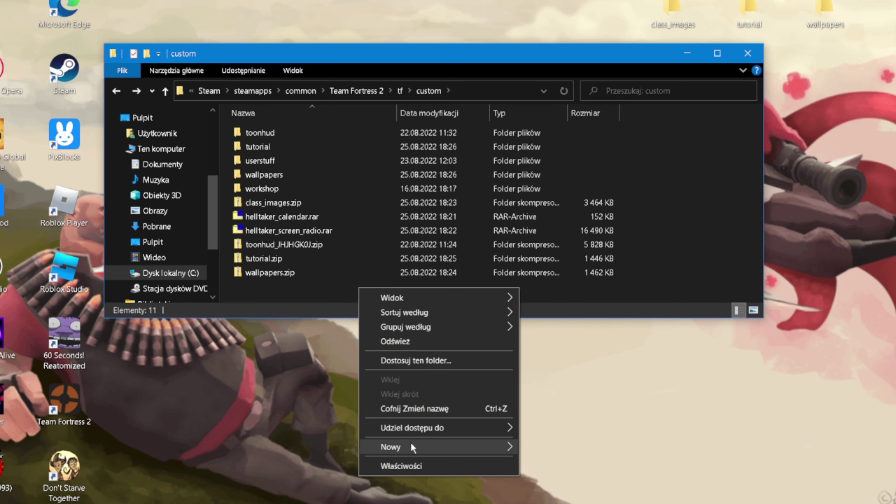
mouse_move(424, 446)
click(568, 448)
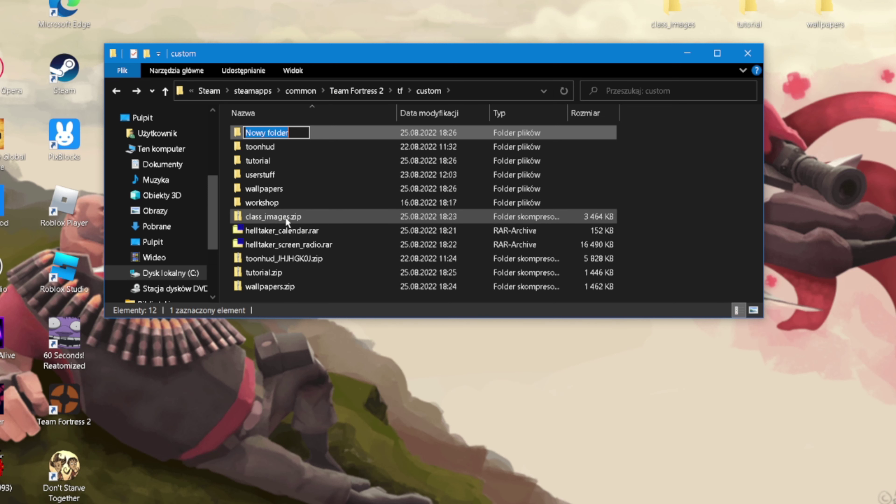
text(class)
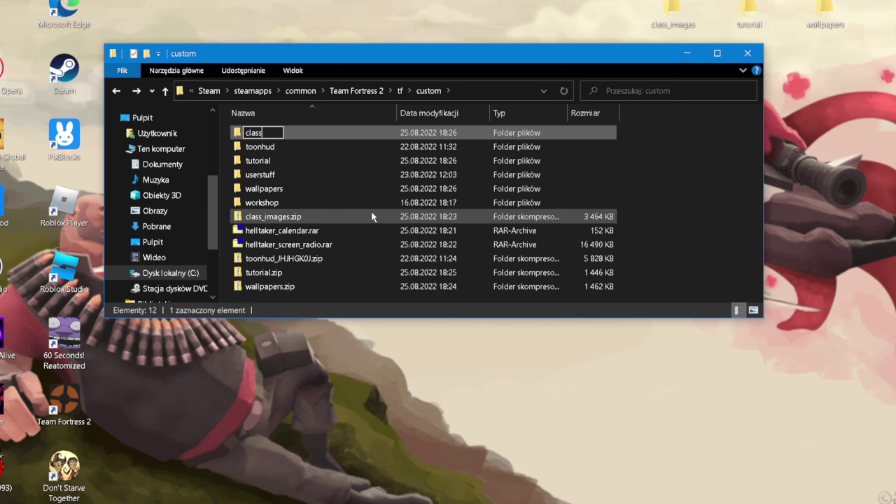
text(_images)
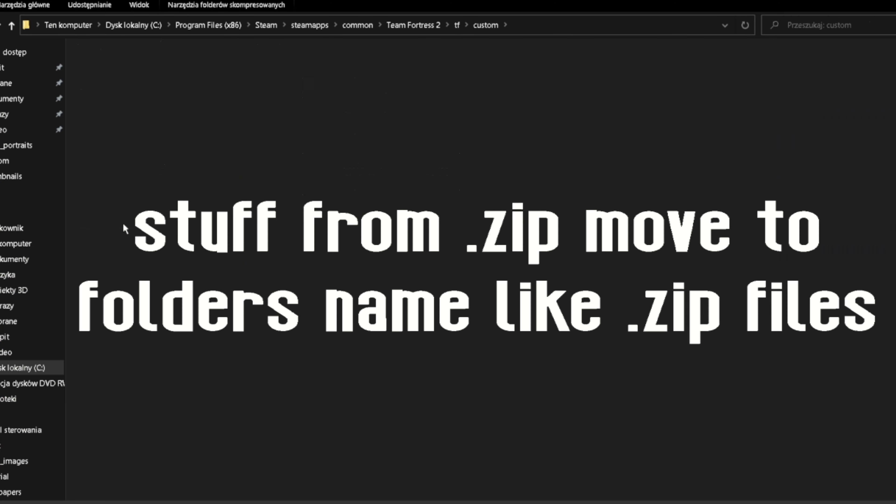
Open wallpapers.zip in the custom folder and select its materials folder
double_click(123, 223)
drag(106, 70, 116, 74)
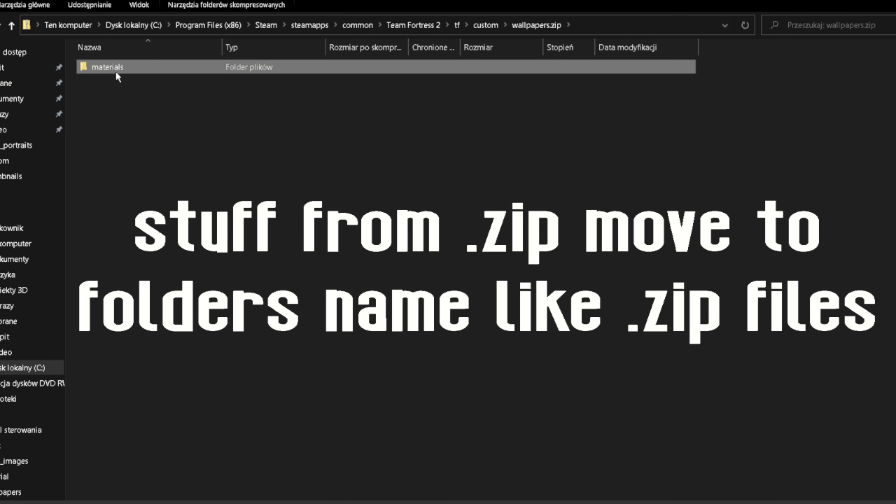
right_click(248, 494)
click(497, 414)
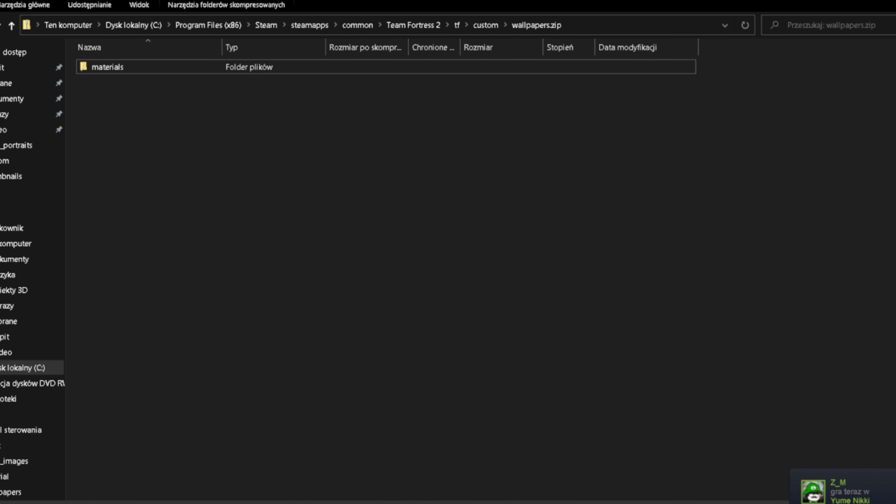
right_click(282, 498)
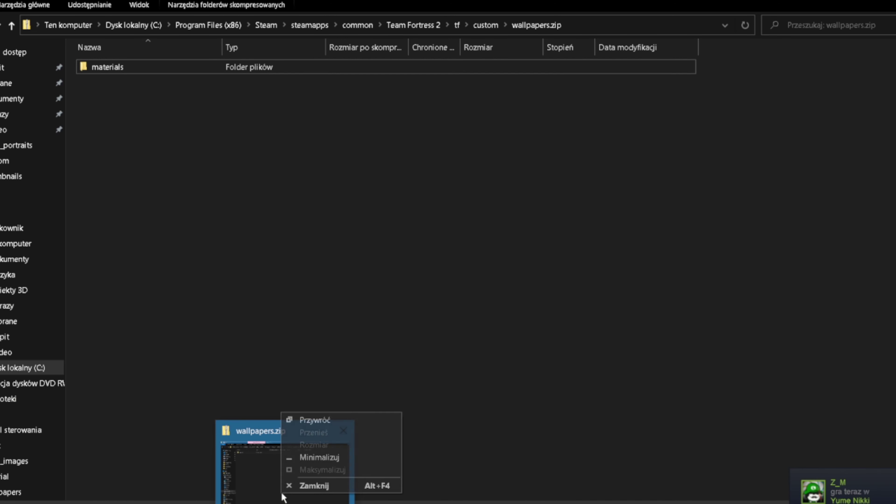
click(534, 387)
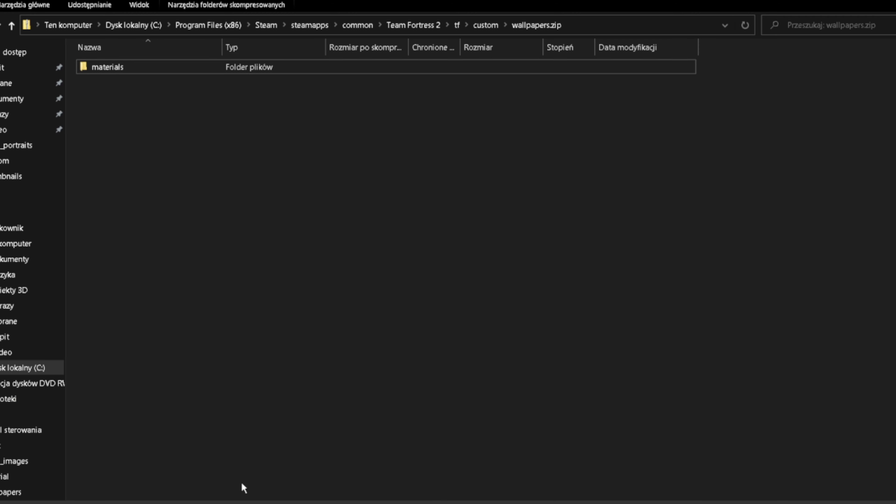
Open a second File Explorer window and go to the local disk (C:)
right_click(273, 498)
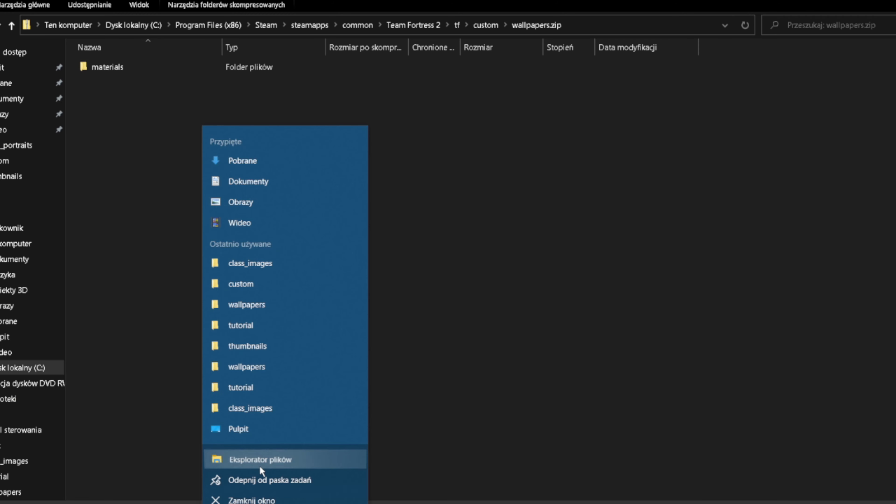
click(258, 463)
scroll(257, 426, down, 3)
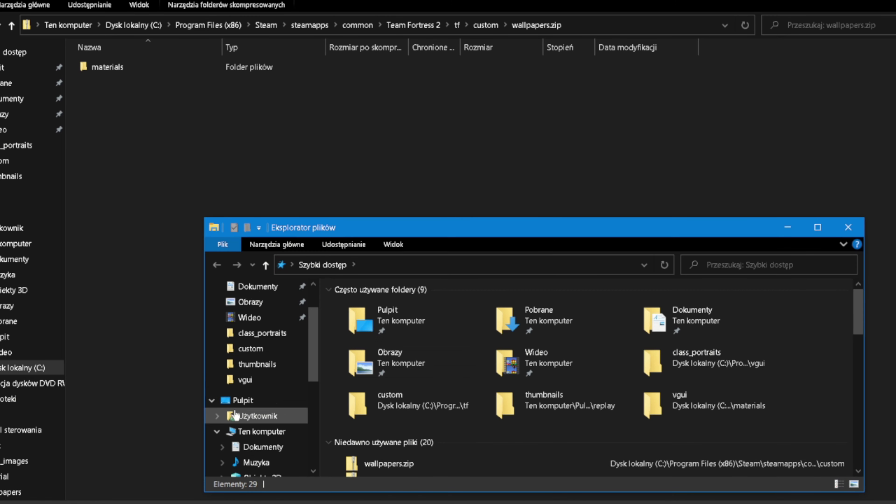
click(270, 411)
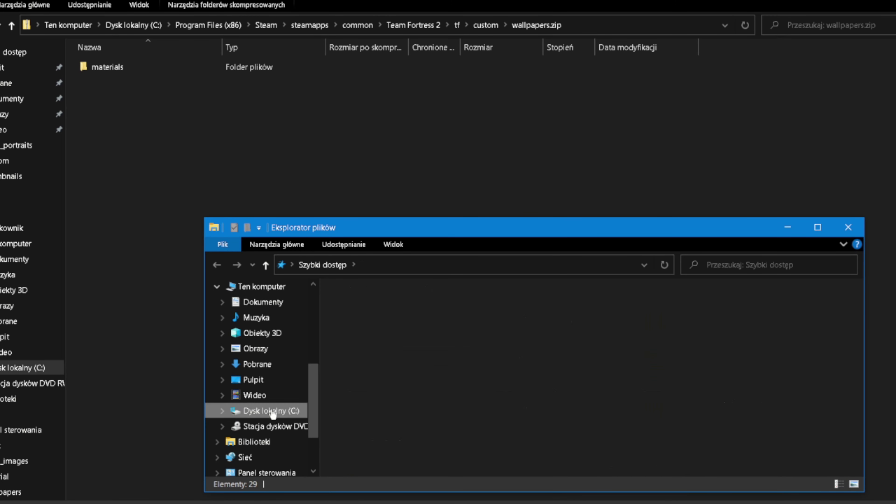
Navigate the second File Explorer window to Program Files (x86)\Steam\steamapps\common\Team Fortress 2\tf\custom
double_click(404, 348)
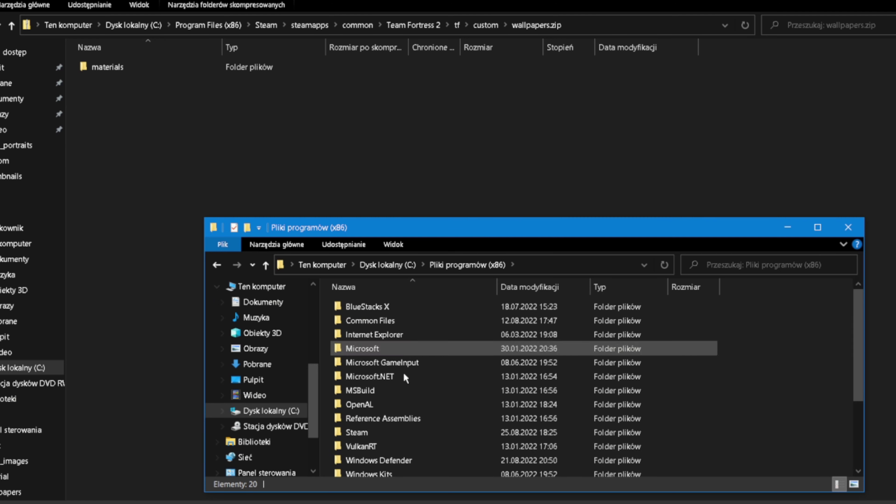
scroll(402, 370, down, 2)
double_click(396, 360)
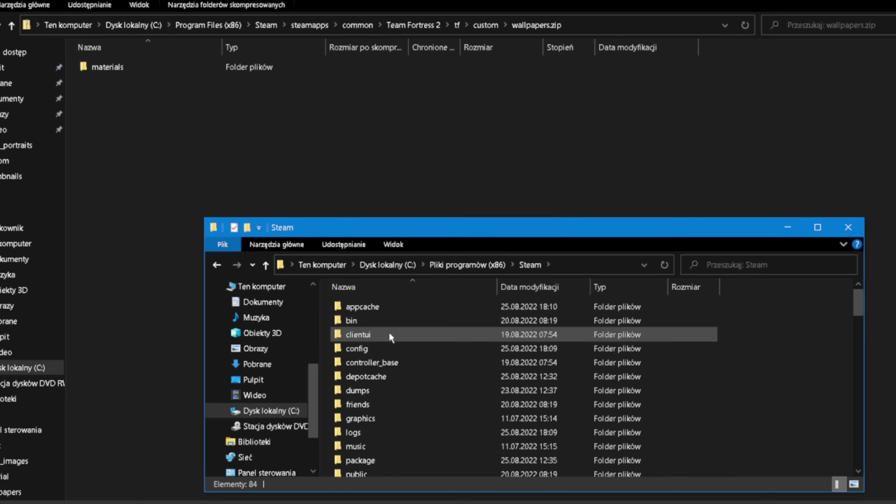
scroll(392, 346, down, 1)
scroll(396, 361, up, 1)
scroll(397, 362, down, 4)
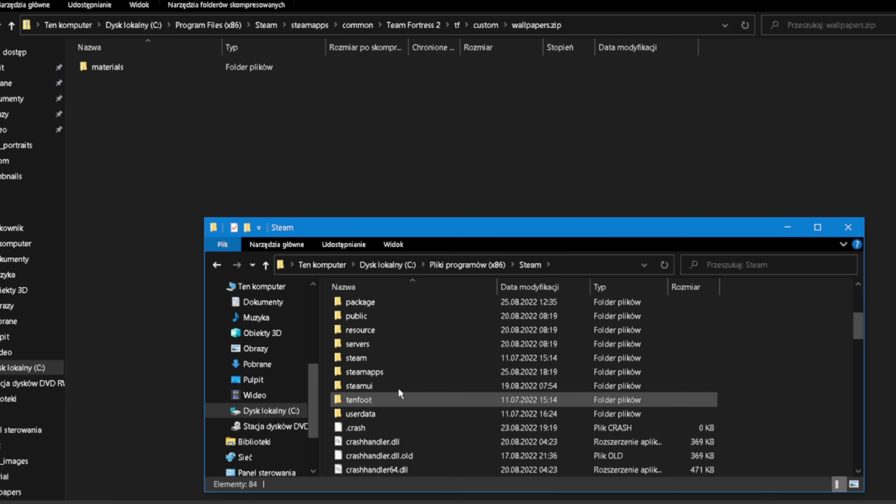
double_click(397, 375)
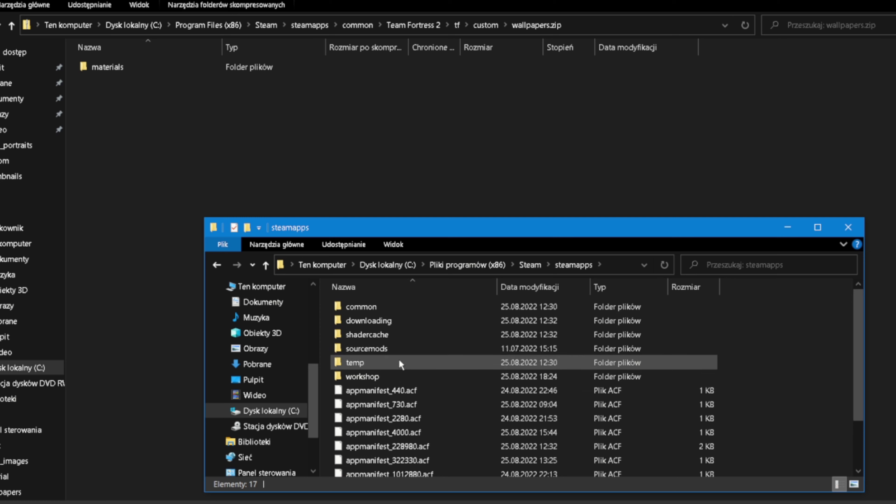
double_click(395, 307)
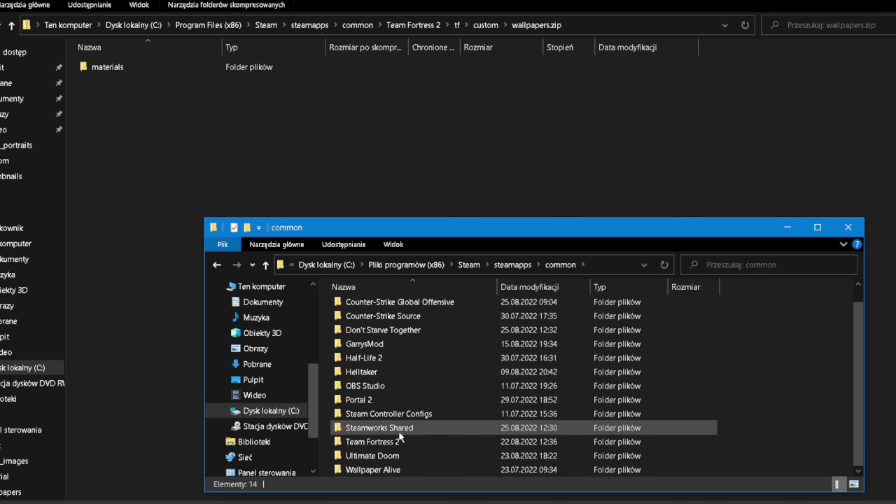
double_click(391, 441)
drag(410, 225, 402, 113)
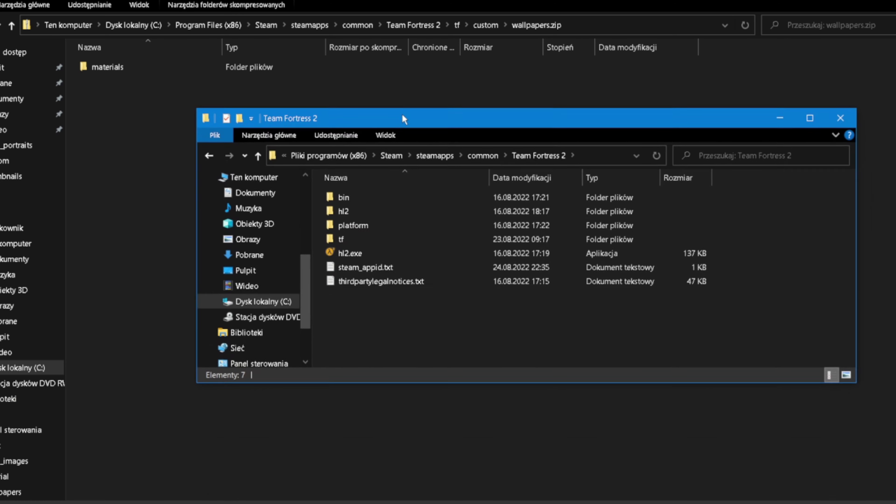
double_click(400, 239)
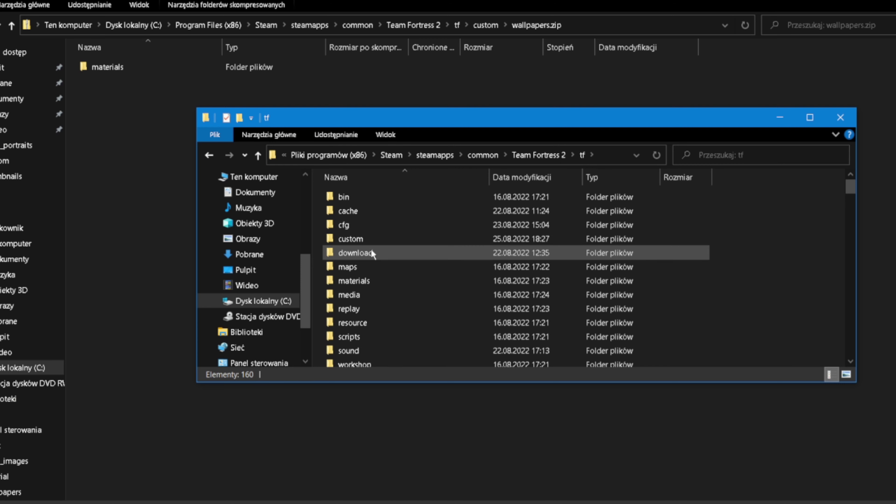
double_click(371, 240)
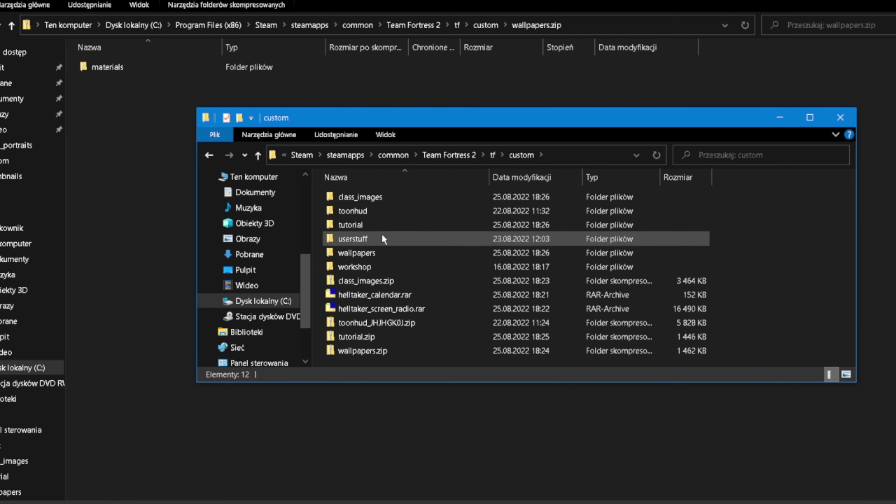
Copy the materials folder from wallpapers.zip into the wallpapers folder, and return both windows to the custom folder
double_click(382, 252)
drag(106, 72, 363, 241)
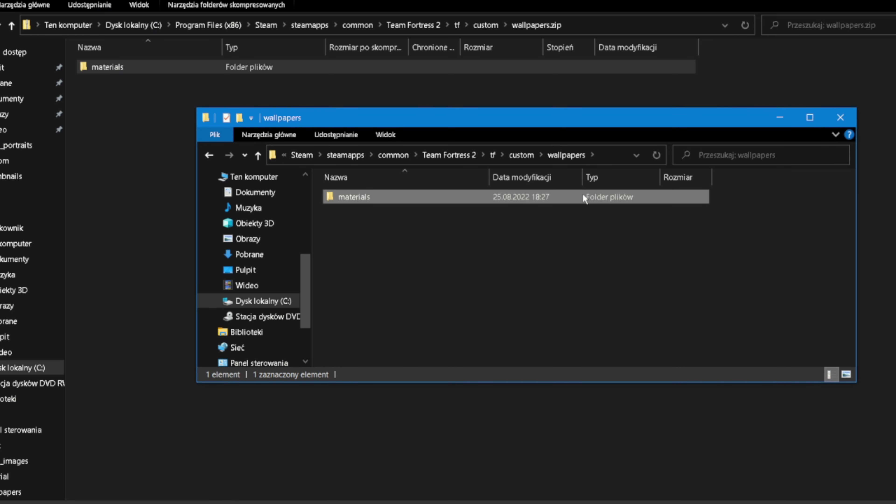
click(134, 142)
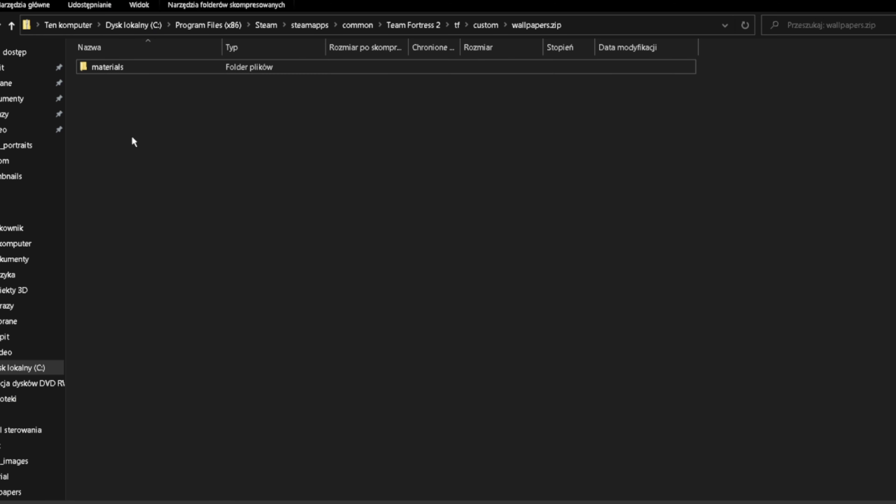
key(BackSpace)
click(414, 474)
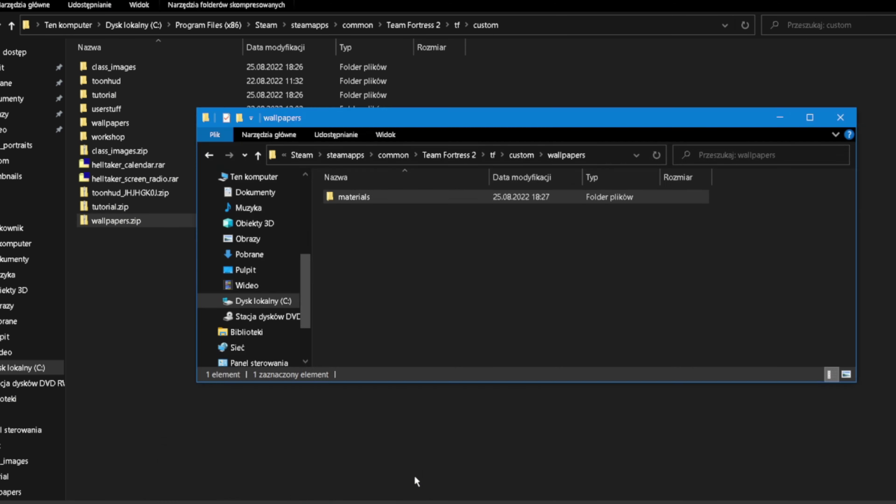
key(BackSpace)
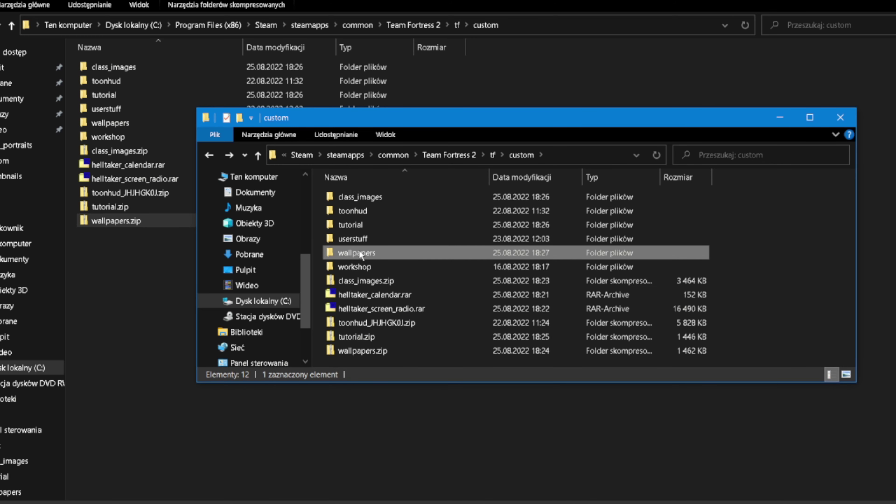
Copy the materials folder from tutorial.zip into the tutorial folder, and return the archive window to the custom folder
double_click(362, 226)
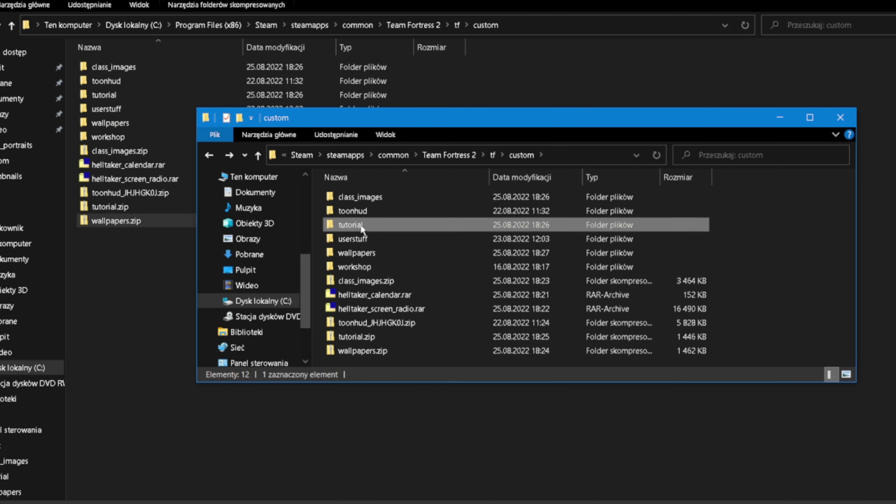
double_click(114, 208)
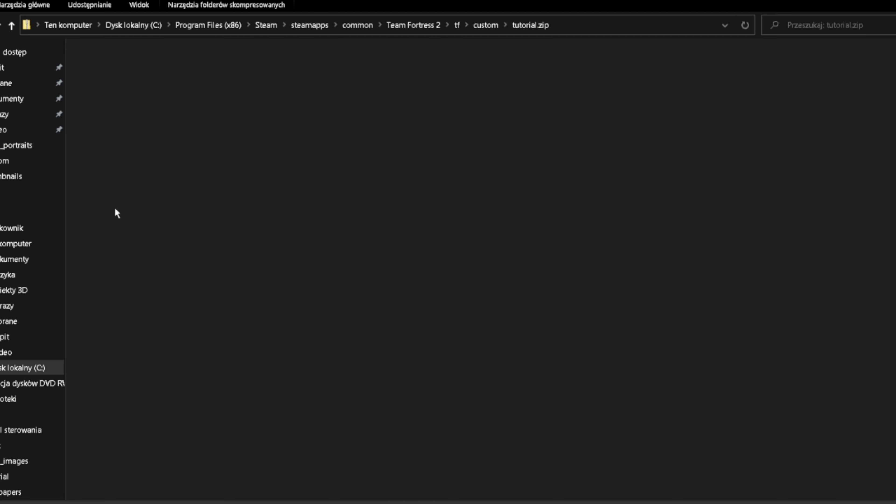
mouse_move(353, 494)
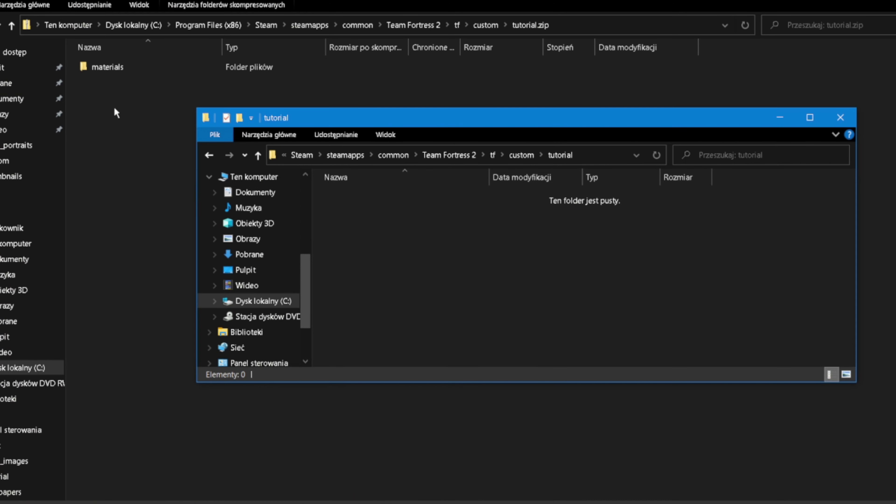
drag(100, 69, 377, 240)
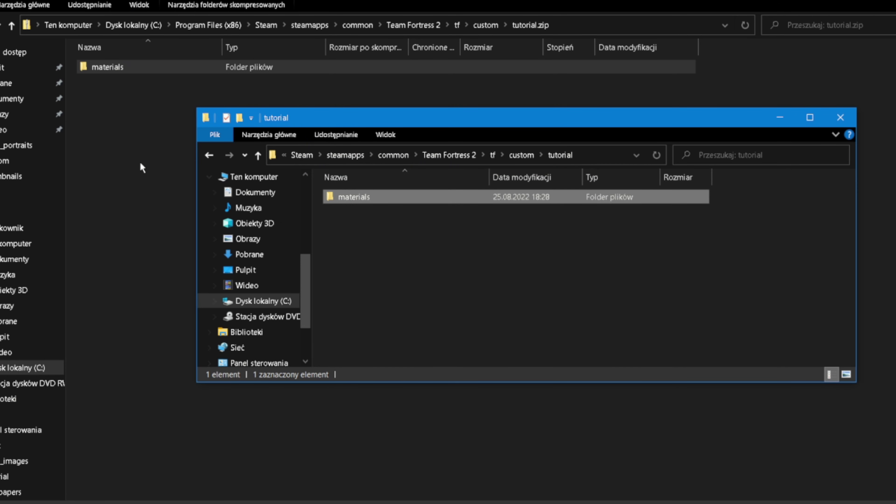
key(alt+F4)
key(alt+Up)
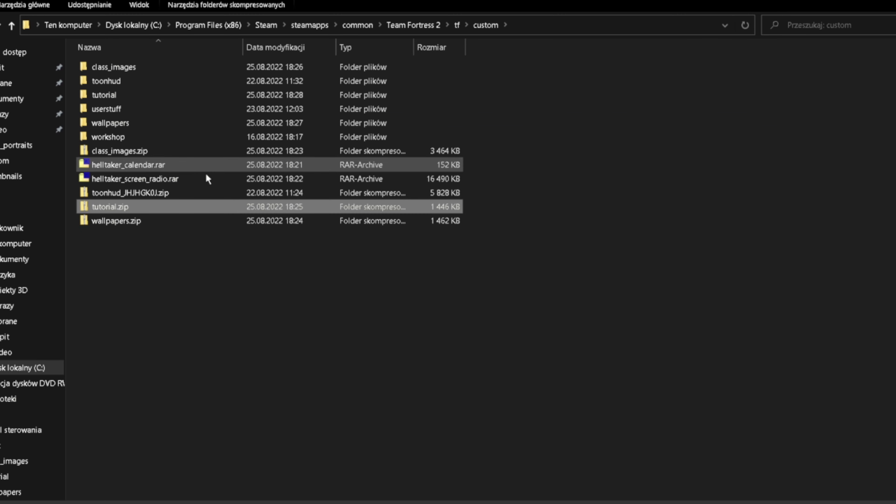
Open the class_images folder in the second window and copy the materials folder from class_images.zip into it
click(188, 155)
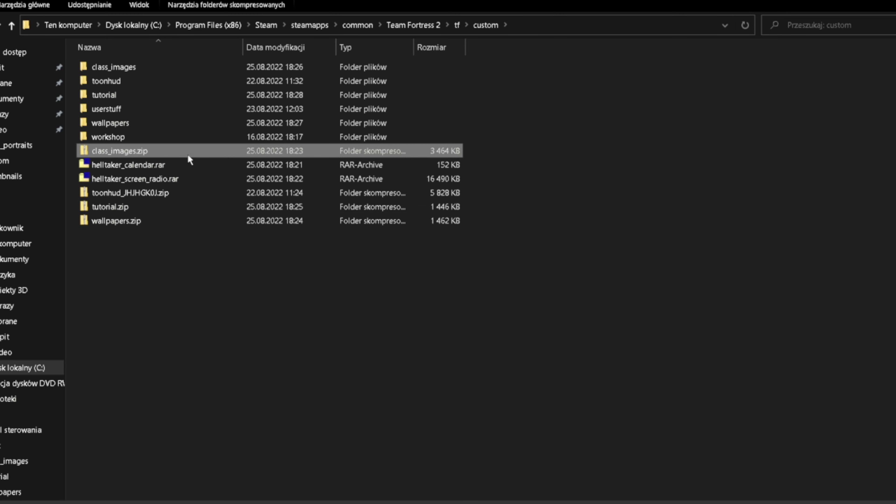
click(285, 503)
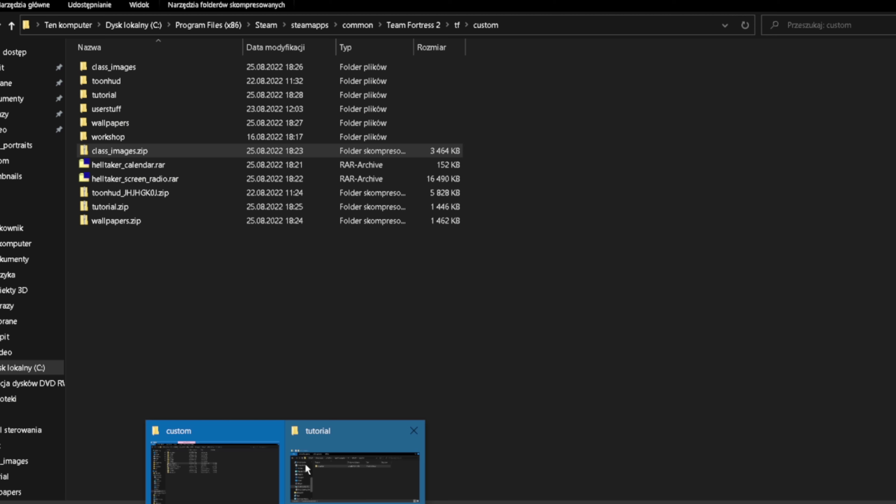
click(349, 470)
key(alt+Up)
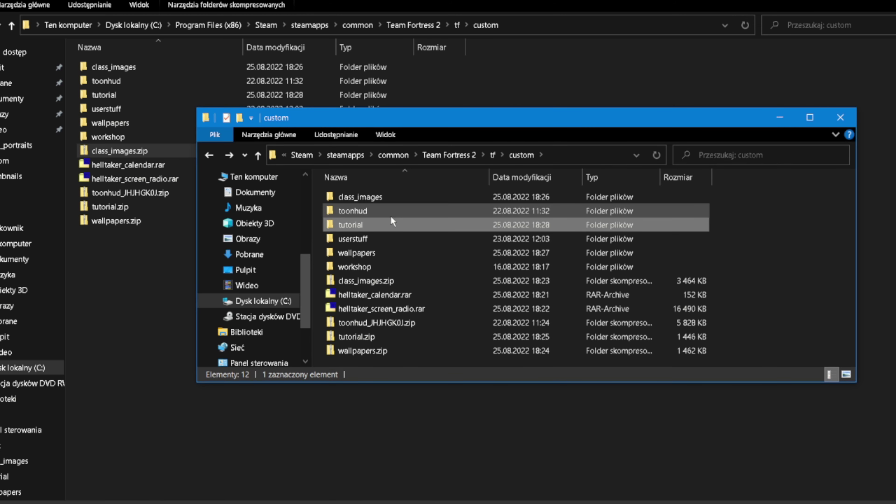
click(387, 277)
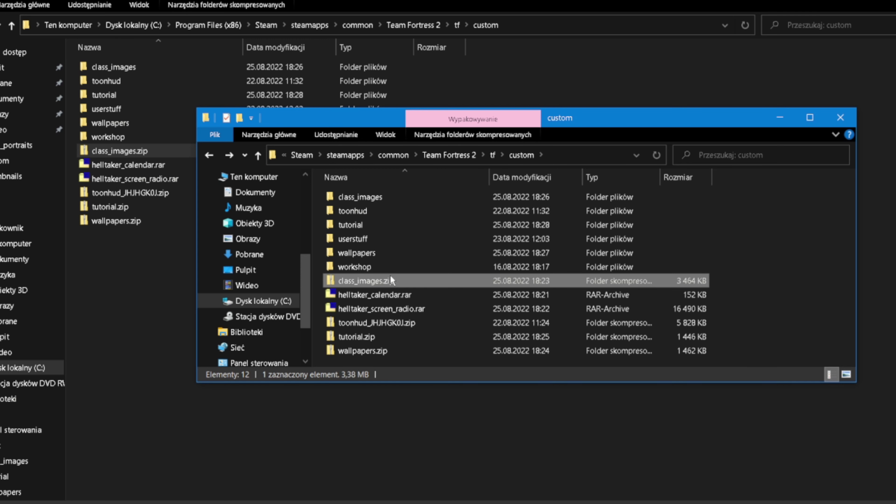
double_click(387, 200)
click(146, 153)
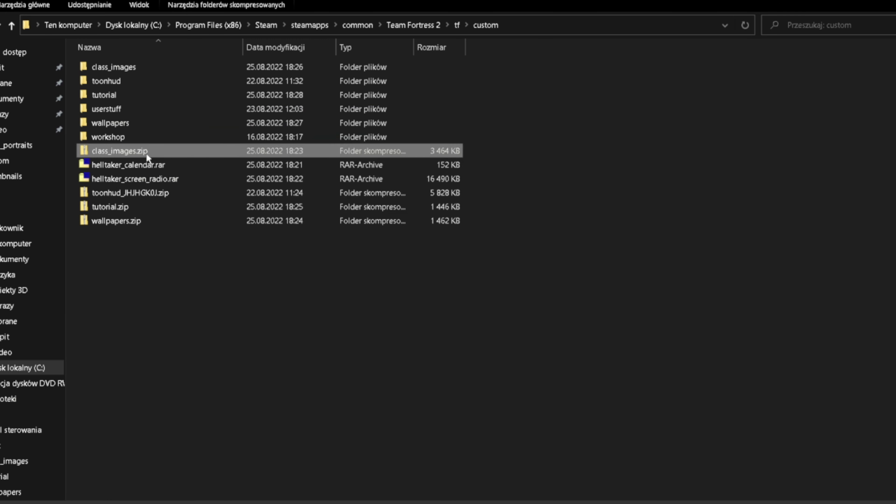
double_click(146, 153)
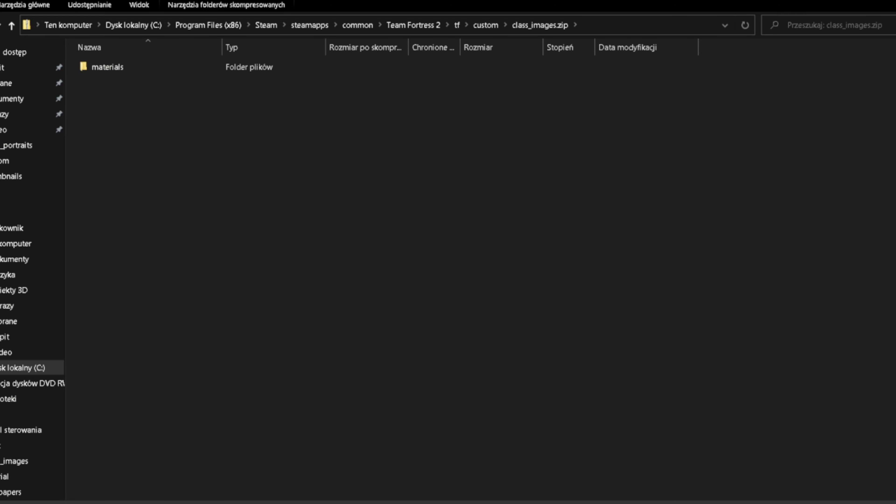
click(356, 496)
drag(119, 71, 361, 273)
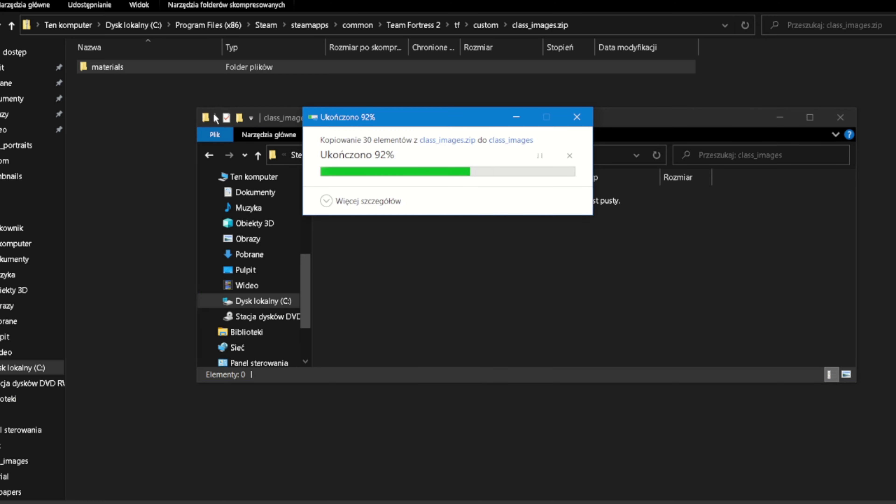
Minimize both File Explorer windows and launch Team Fortress 2 from the desktop
click(133, 146)
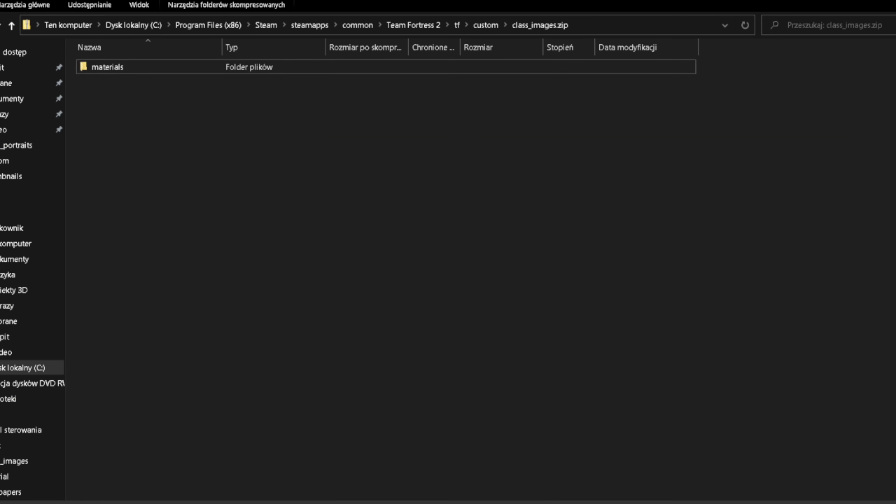
click(878, 4)
click(777, 118)
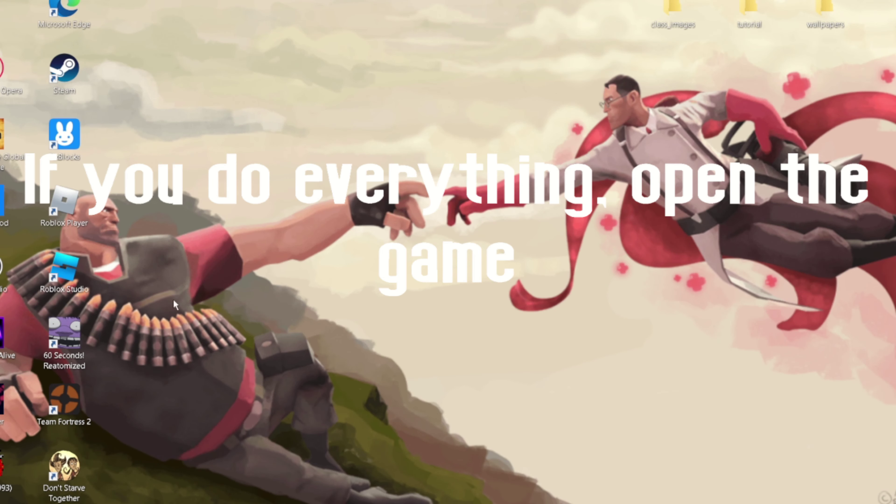
double_click(64, 402)
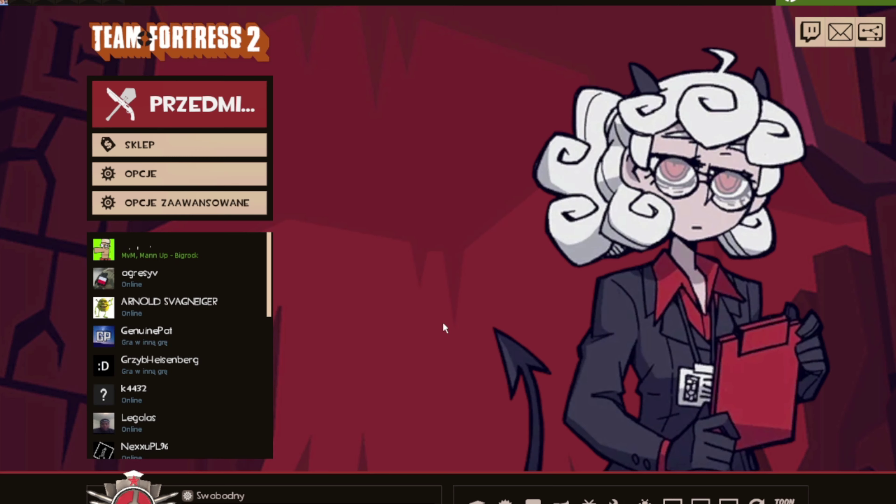
Check the class images on the game's items screen and return to the main menu
click(178, 104)
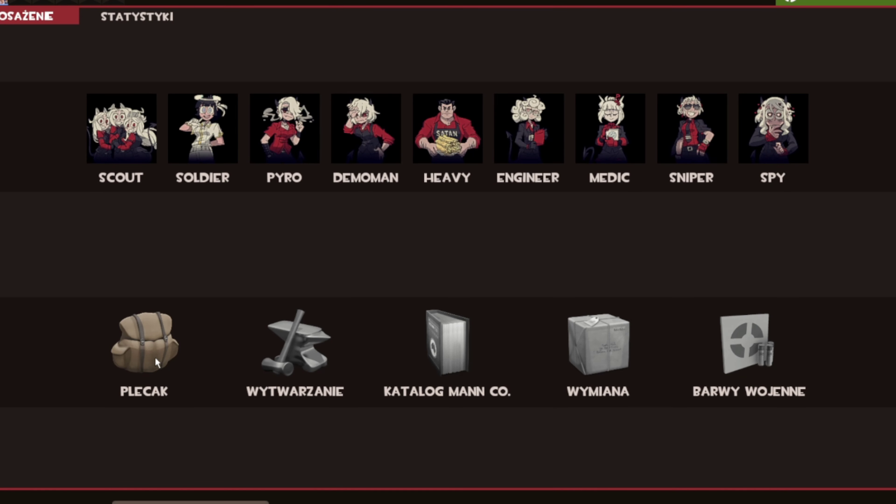
click(155, 358)
click(191, 501)
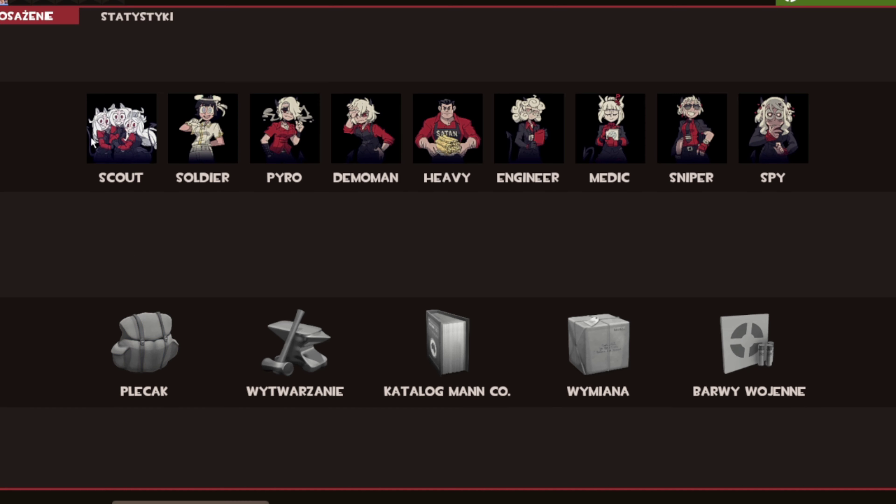
key(Escape)
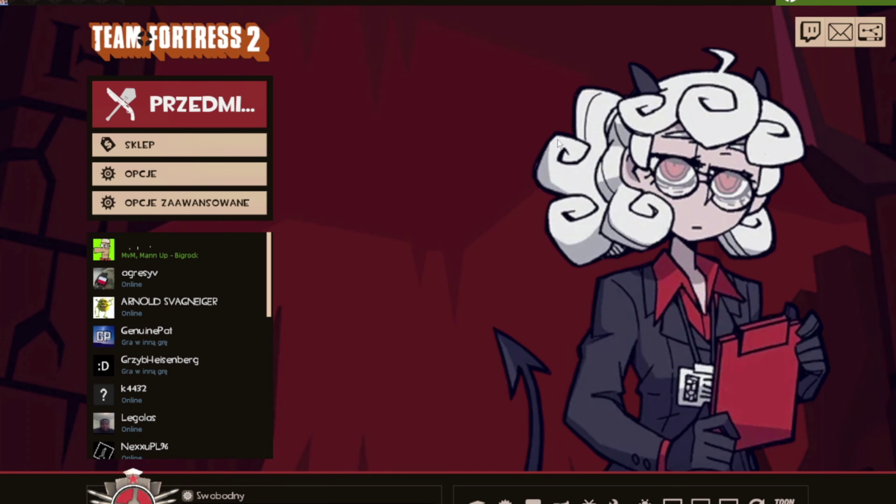